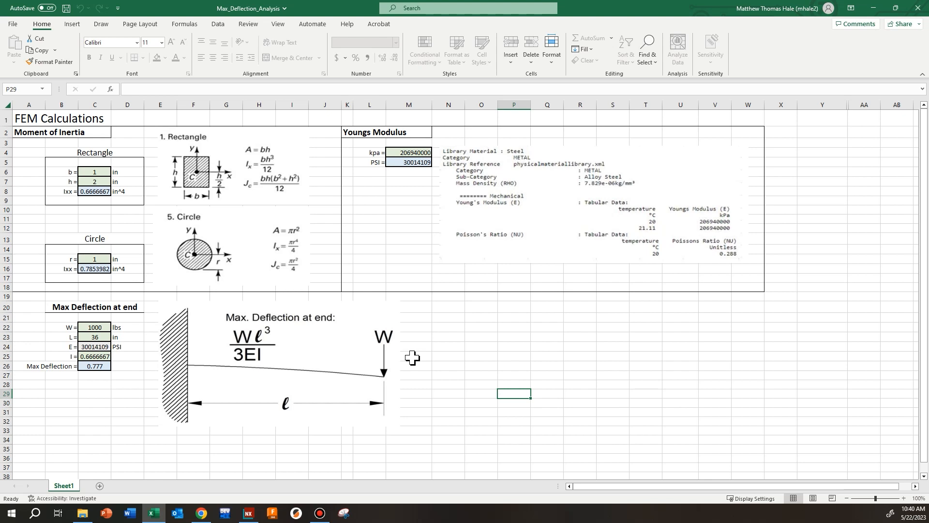
Step: Inspect the formulas behind Young's modulus in PSI and the max deflection at the beam's end
left_click(410, 165)
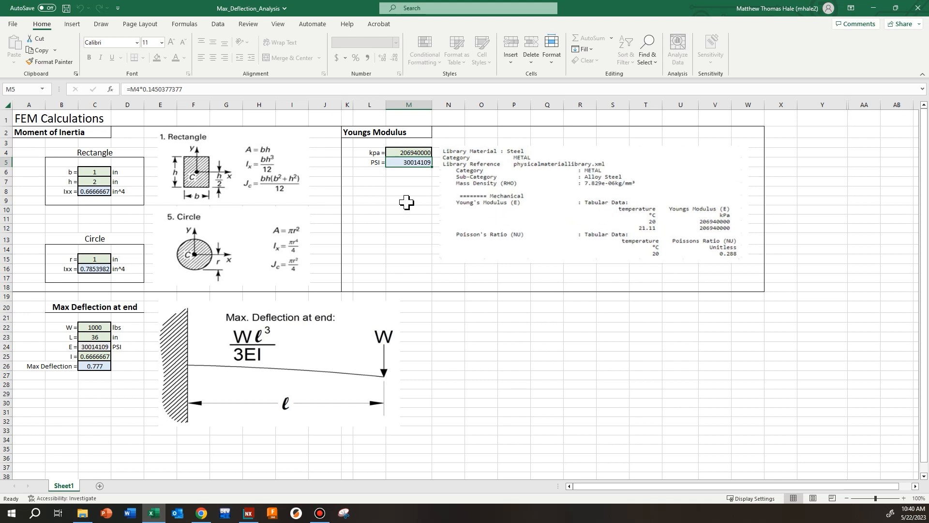
left_click(106, 368)
left_click(481, 317)
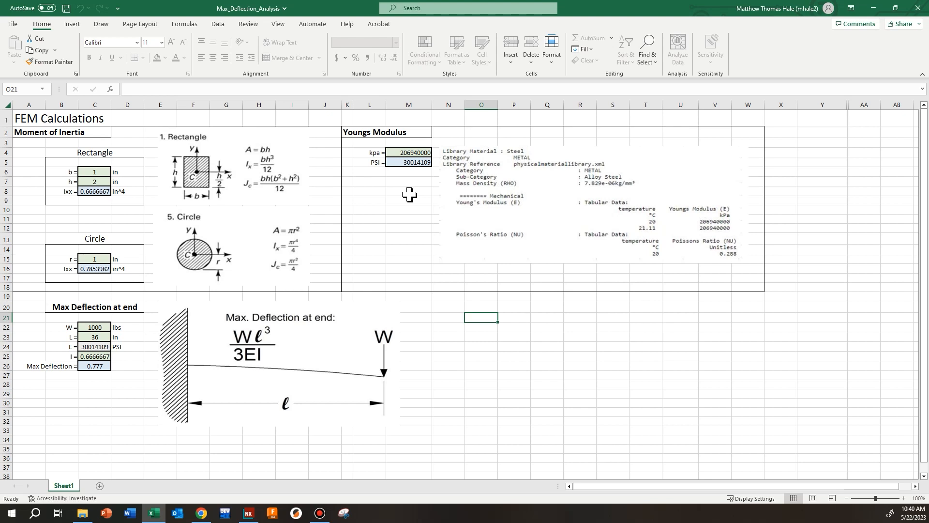
left_click(408, 162)
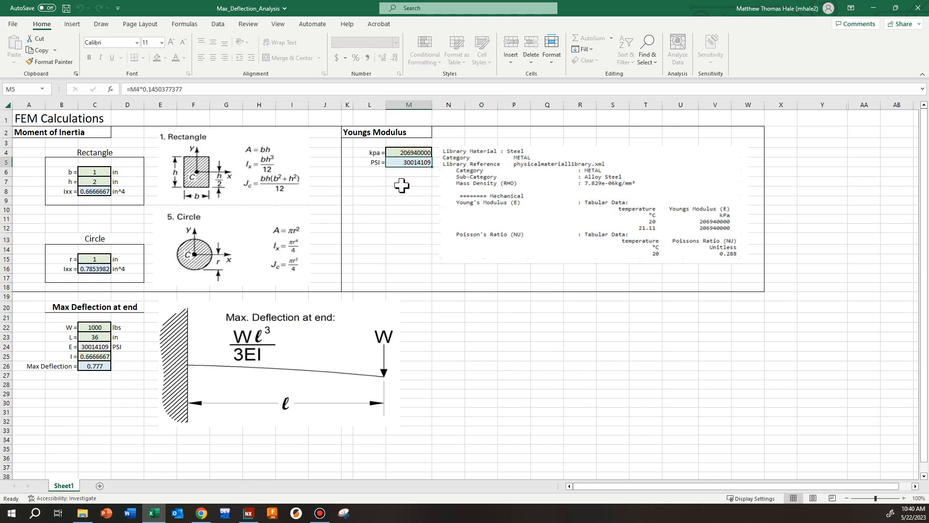
left_click(402, 184)
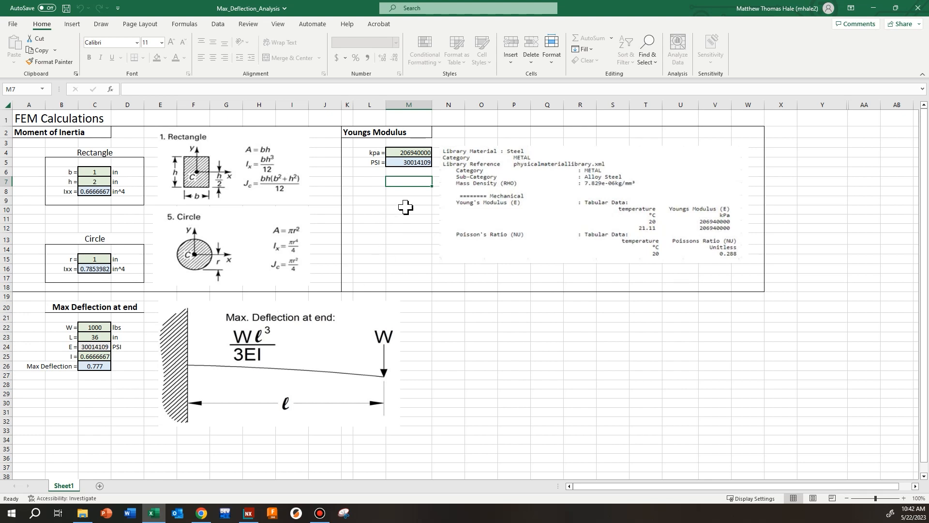
Step: Set the rectangle's base b to 3 in and choose 2 as the moment of inertia I for the max deflection
left_click(94, 172)
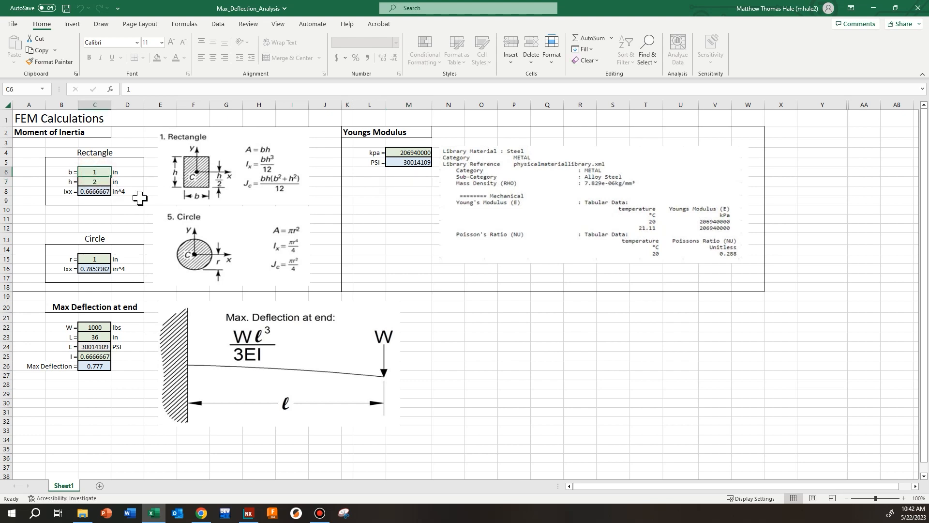
type("3")
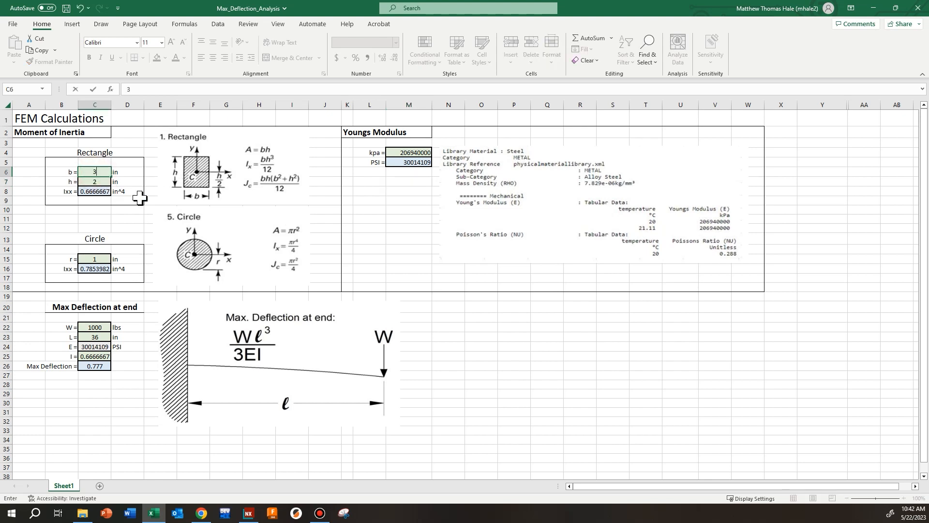
key("Return")
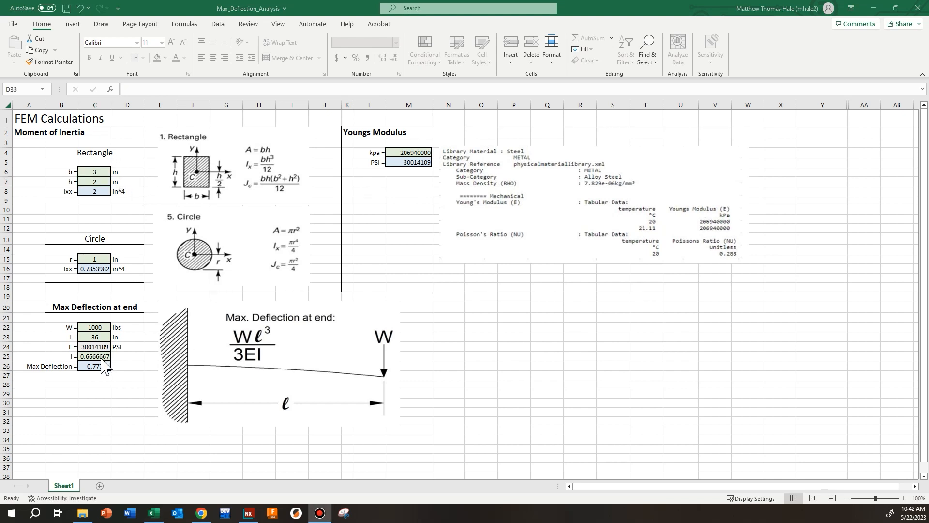
left_click(106, 356)
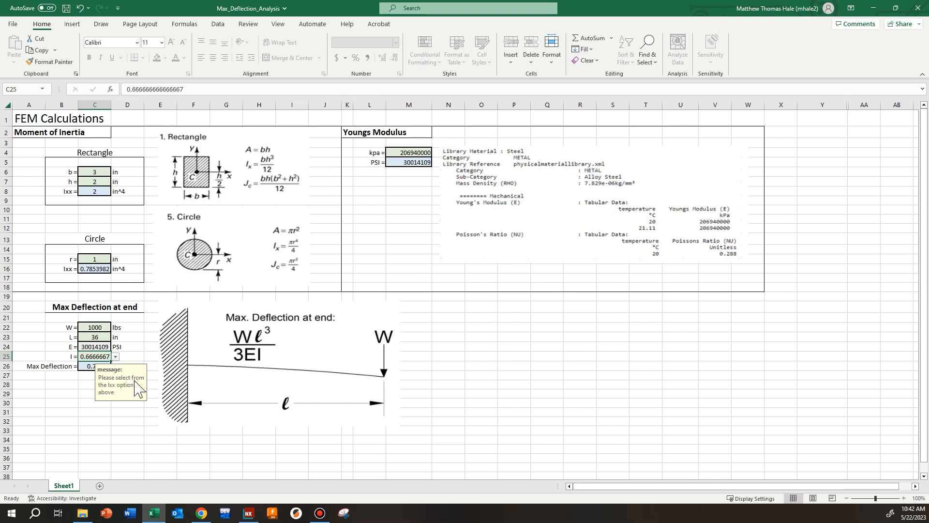
left_click(115, 356)
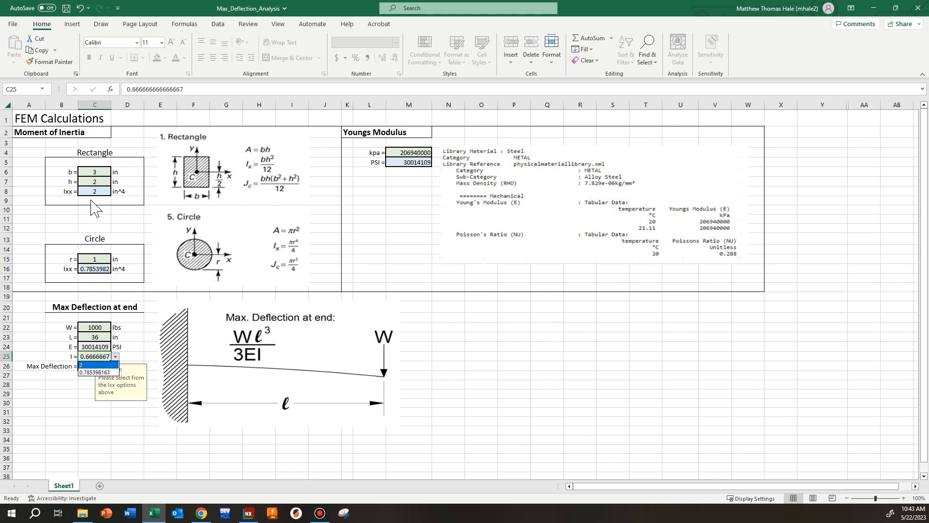
left_click(98, 365)
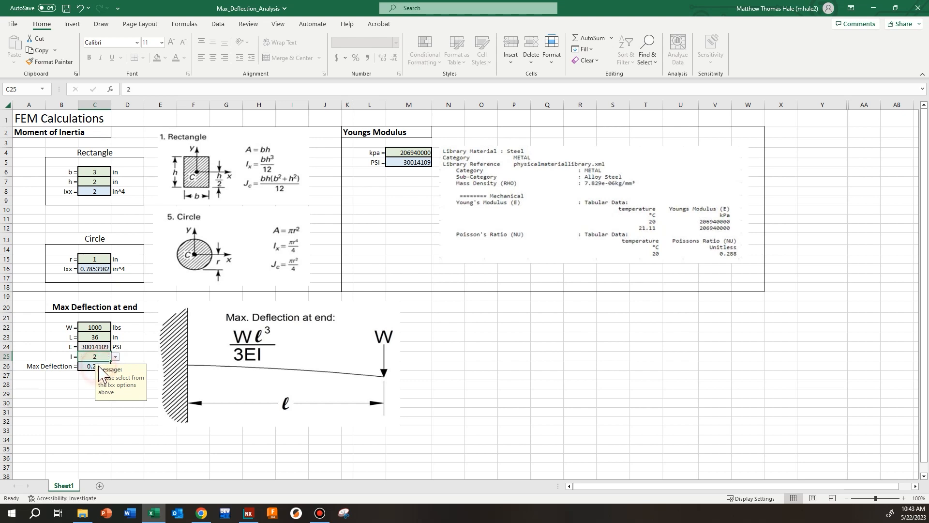
left_click(128, 430)
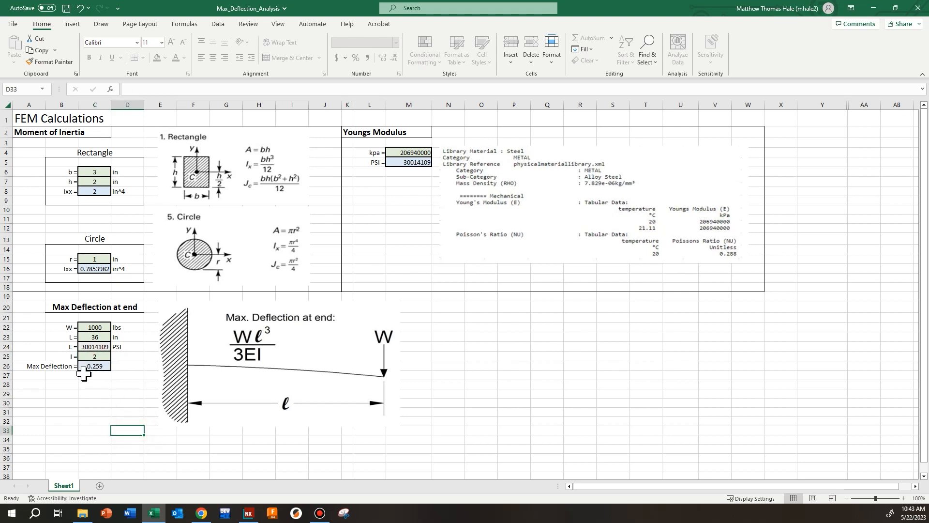
Step: Set the rectangle's base b to 1 in and choose 0.666666667 as the moment of inertia I for the max deflection
left_click(103, 171)
type("1")
key("Return")
left_click(102, 356)
left_click(115, 356)
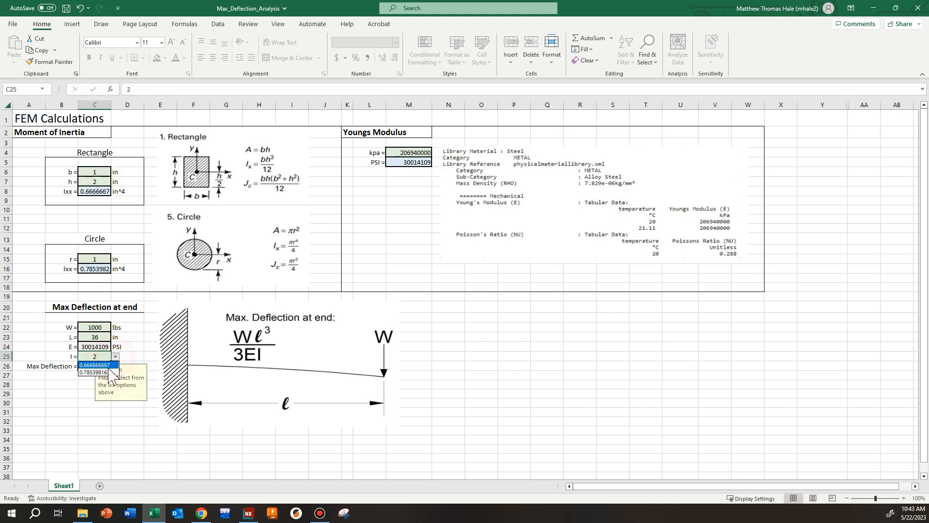
left_click(111, 365)
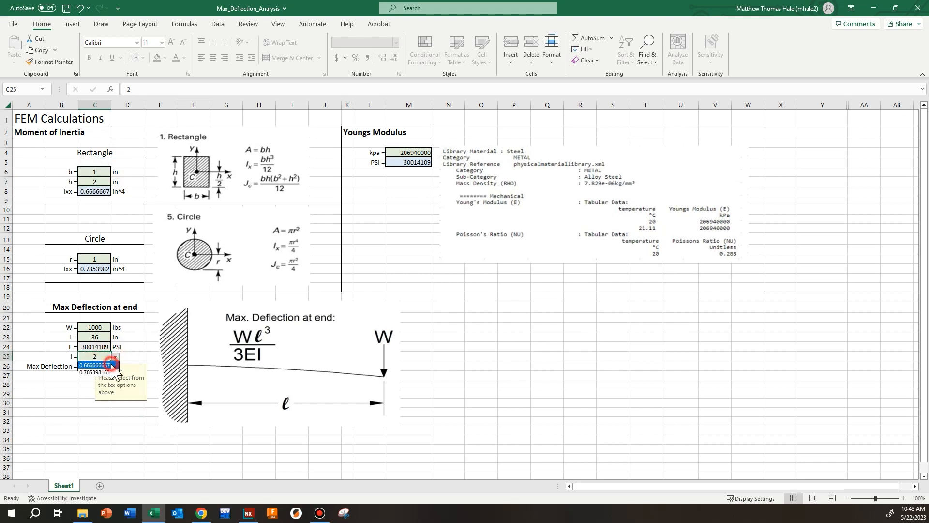
left_click(149, 449)
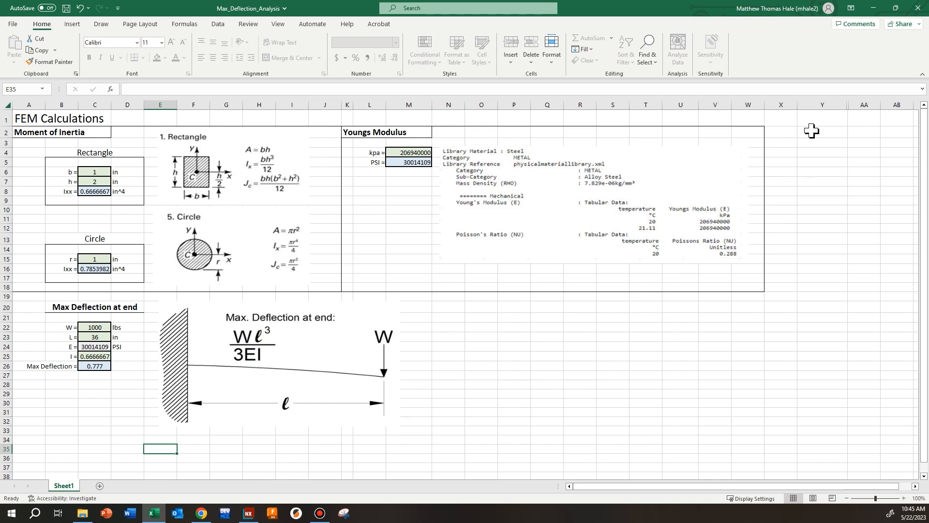
Step: Switch to NX and create a new inch-based Model part named Rectangle Beam in the FEM Sim folder
left_click(873, 8)
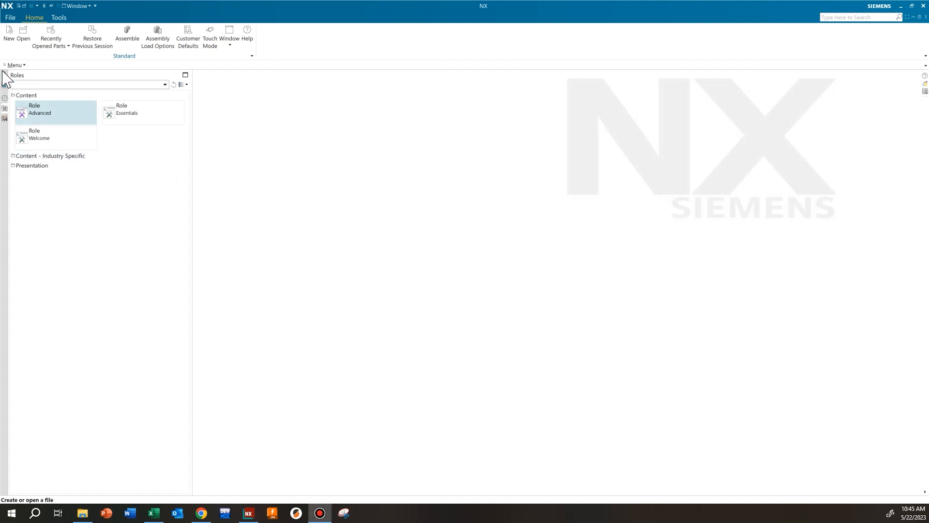
left_click(6, 38)
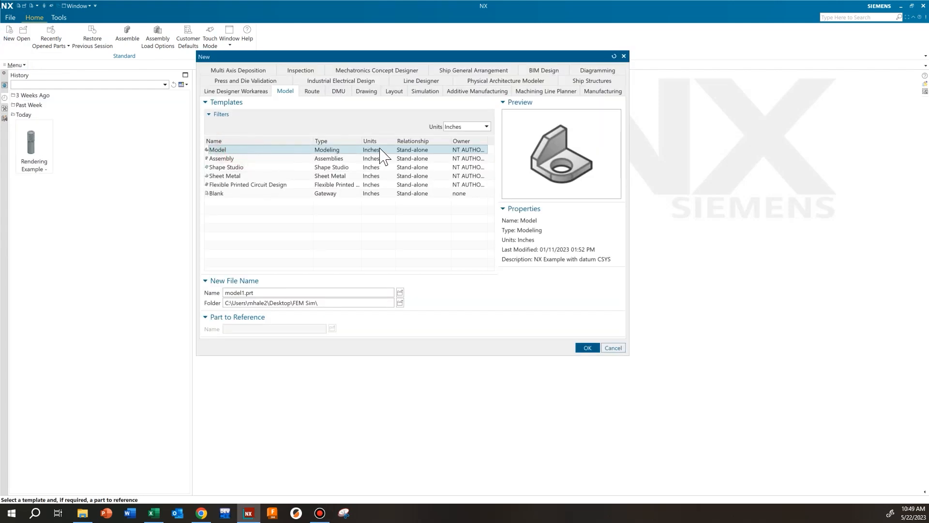
left_click_drag(322, 304, 290, 305)
left_click(328, 307)
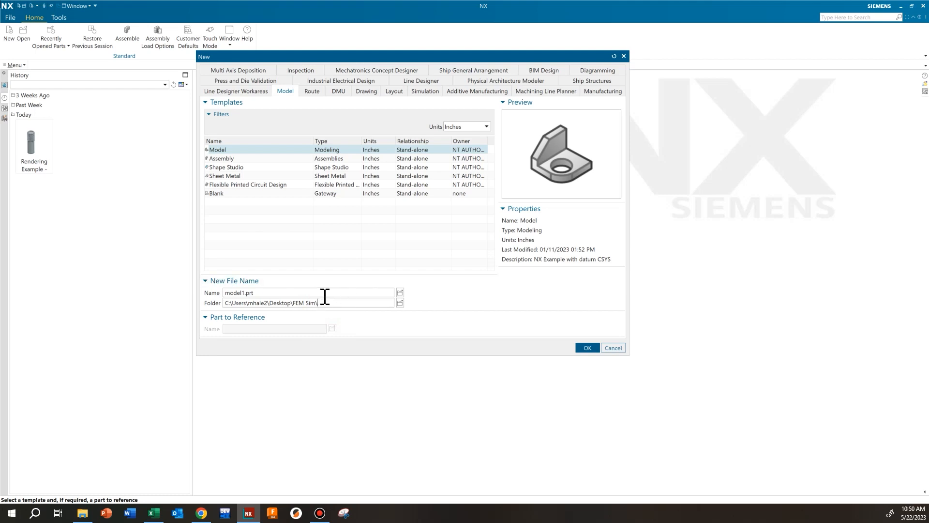
left_click_drag(312, 292, 222, 291)
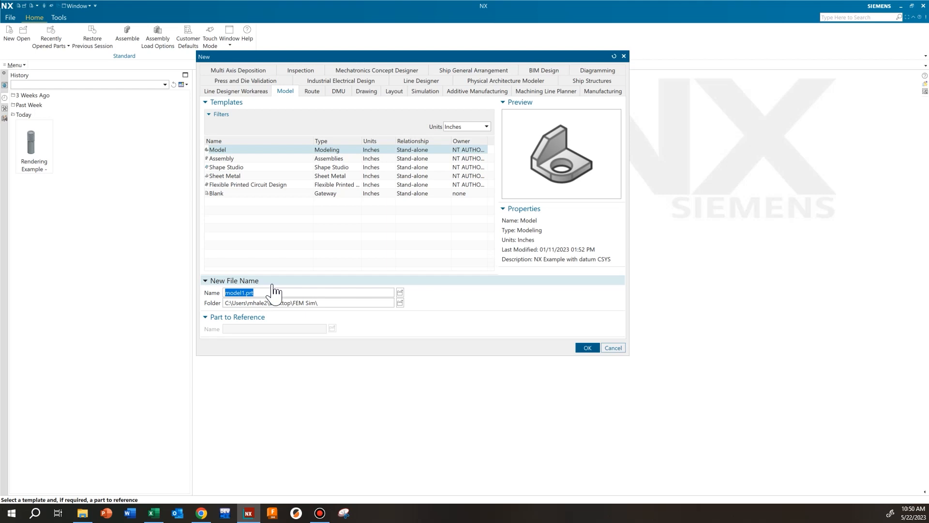
type("fem")
key("BackSpace")
key("BackSpace")
key("BackSpace")
type("Rectangle Beam")
left_click(585, 348)
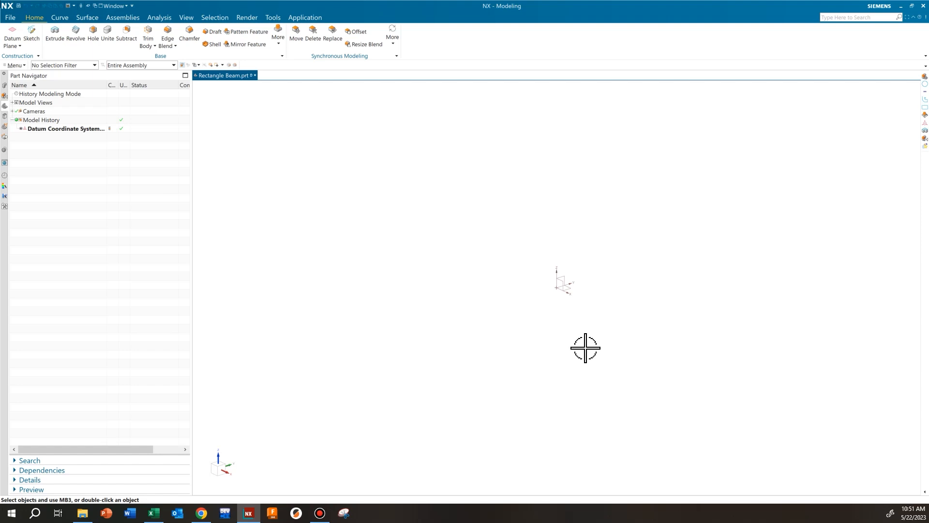
Step: Create a new sketch on the Front plane
left_click(31, 33)
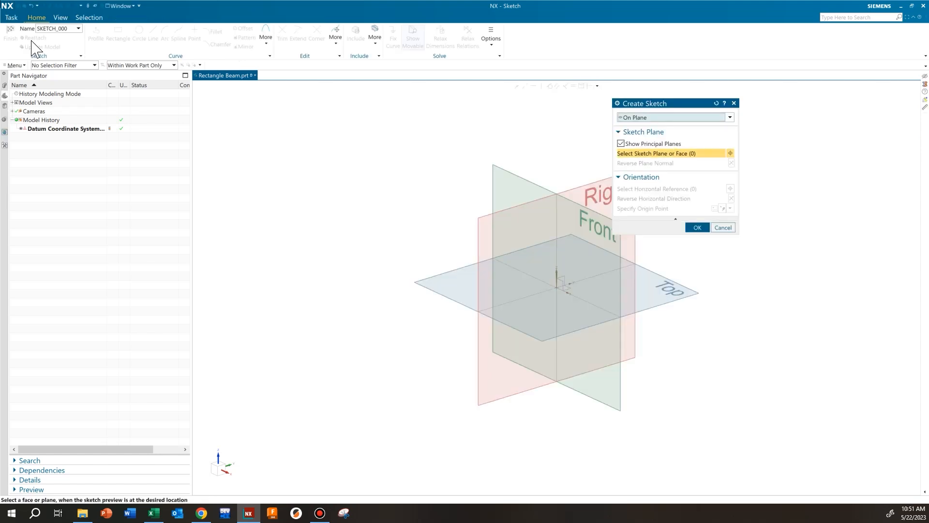
left_click(618, 250)
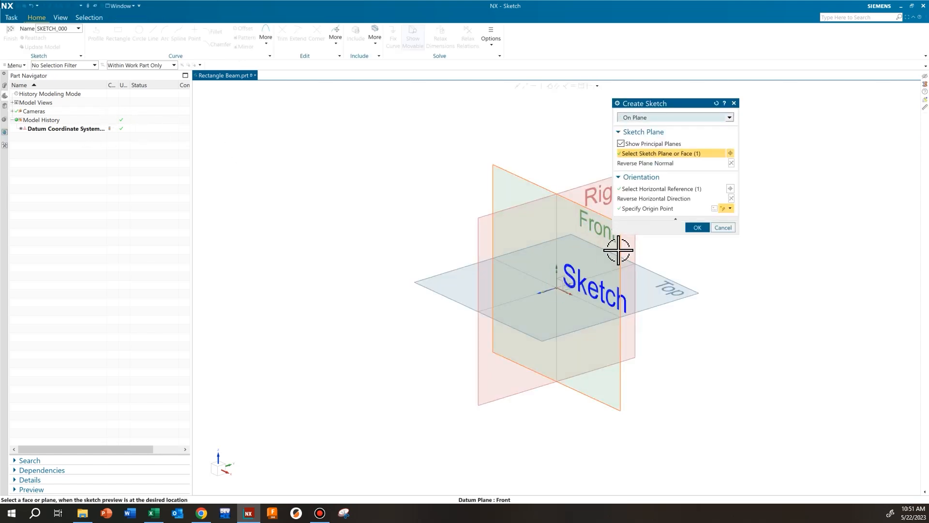
left_click(696, 228)
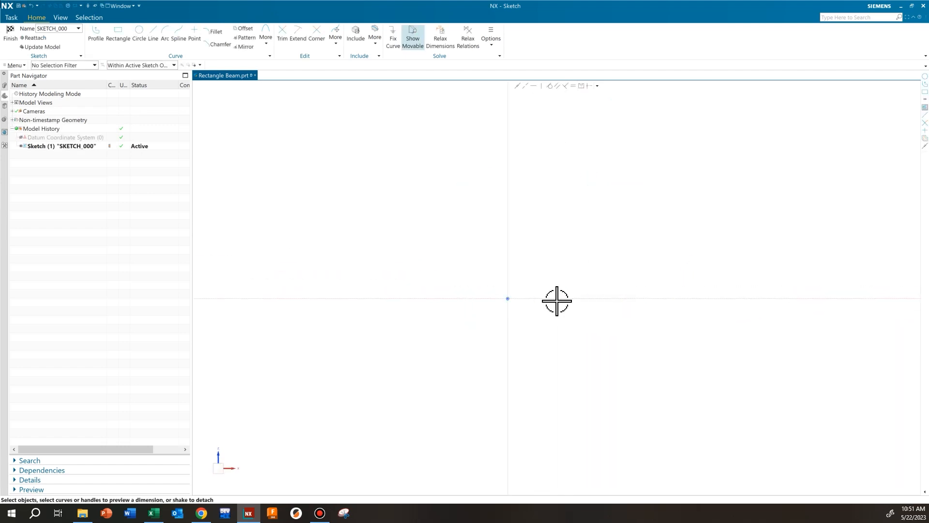
Step: Draw an upright rectangle from its center at the sketch origin, about 9.04 in wide
left_click(120, 38)
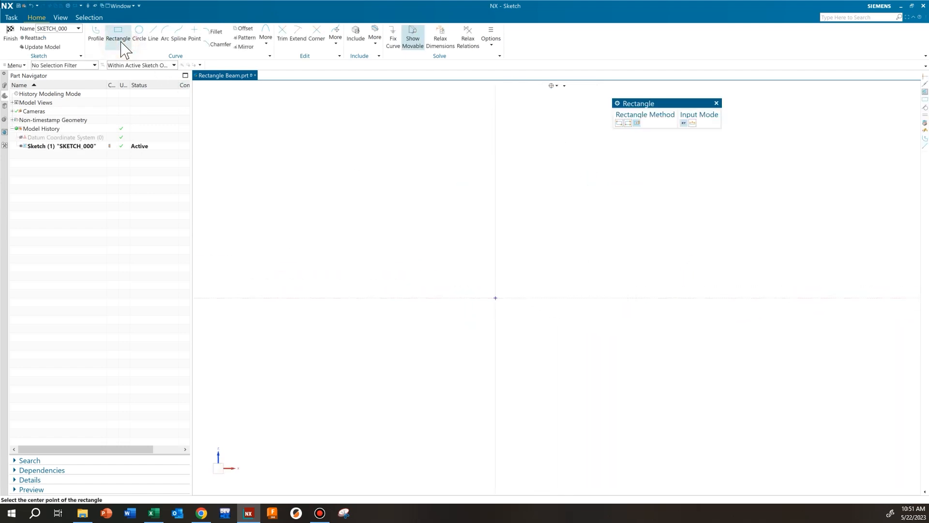
left_click(637, 123)
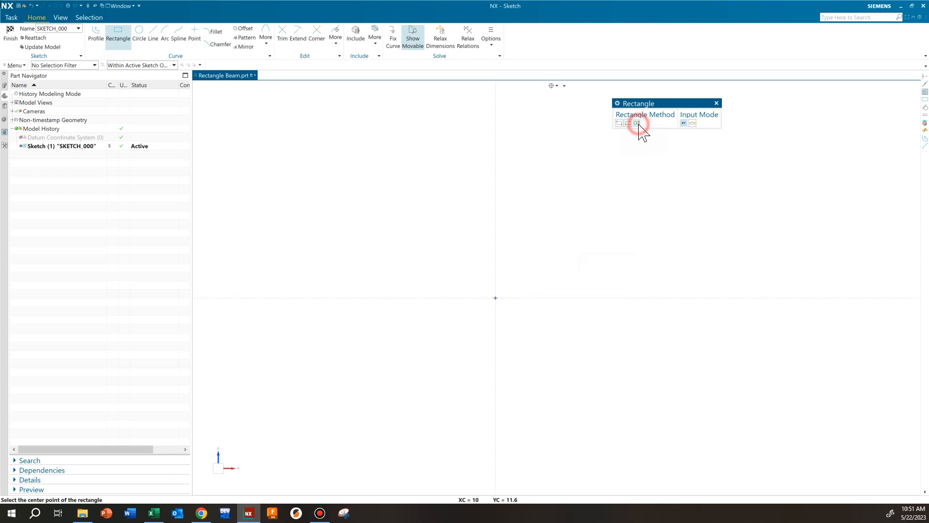
left_click(496, 298)
left_click(499, 188)
left_click(560, 211)
Step: Dimension the rectangle's bottom edge to a width of 1 in
left_click(548, 410)
left_click(515, 417)
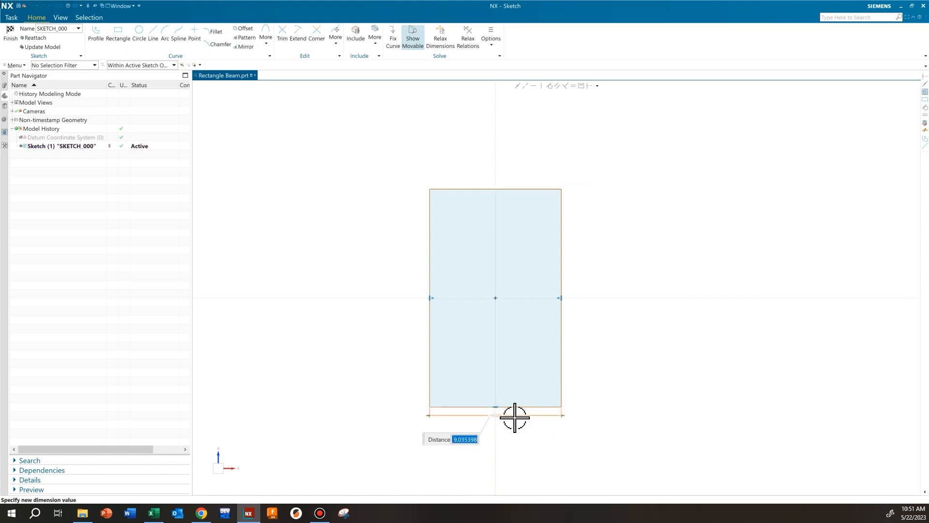
type("1")
key("Return")
key("Return")
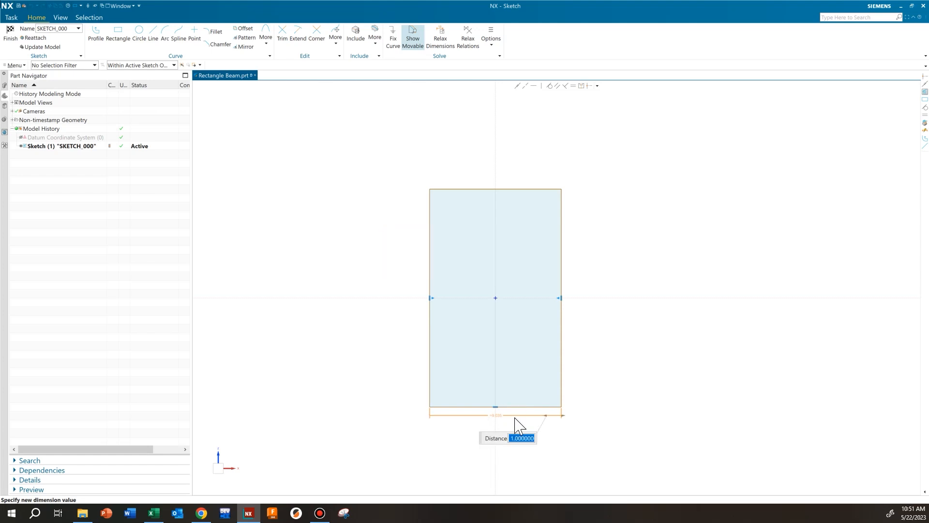
Step: Dimension the rectangle's vertical side to a height of 2 in and finish the sketch
scroll(492, 303, "up", 3)
left_click(616, 315)
left_click(574, 320)
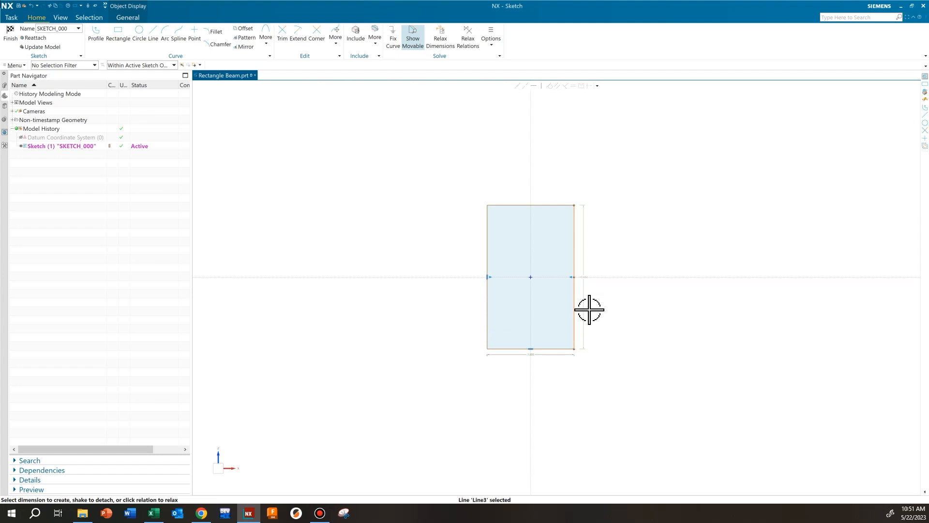
left_click(583, 268)
type("2")
key("Return")
left_click(673, 351)
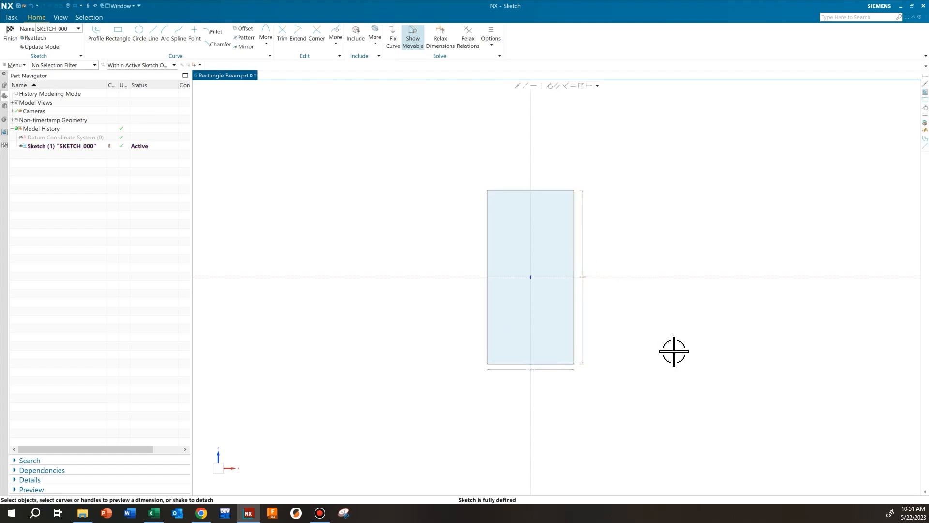
left_click(12, 40)
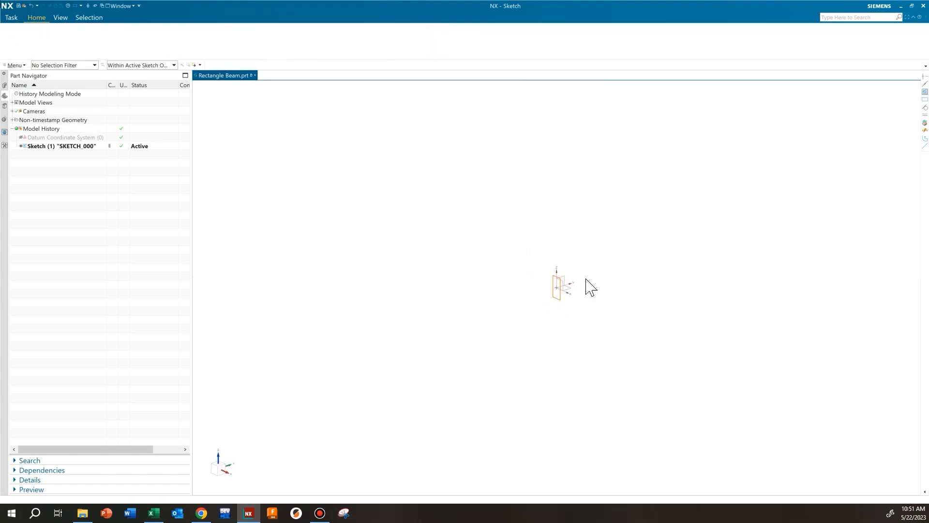
Step: Extrude the rectangular sketch from 0 to 36 in to form the beam
mouse_move(600, 280)
middle_mouse_down("shift")
mouse_move(554, 326)
mouse_move(526, 330)
middle_mouse_up("shift")
left_click(54, 30)
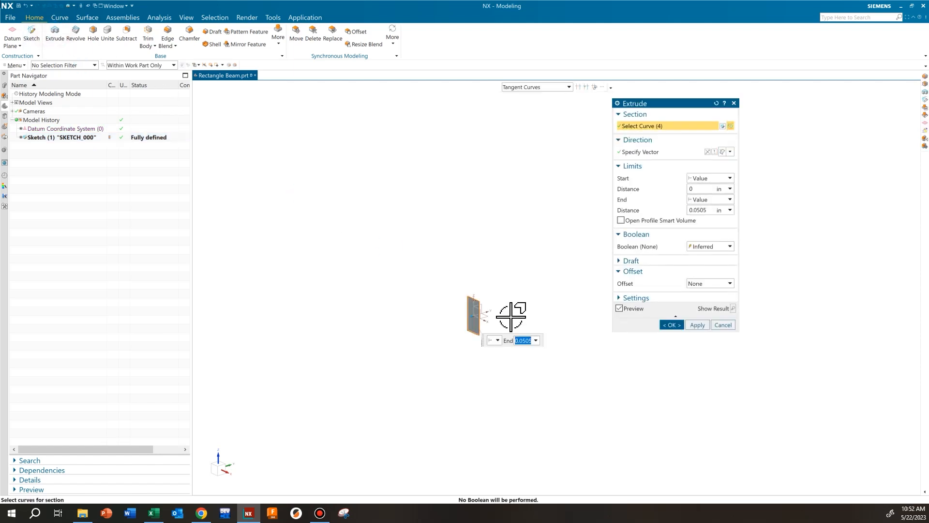
type("36")
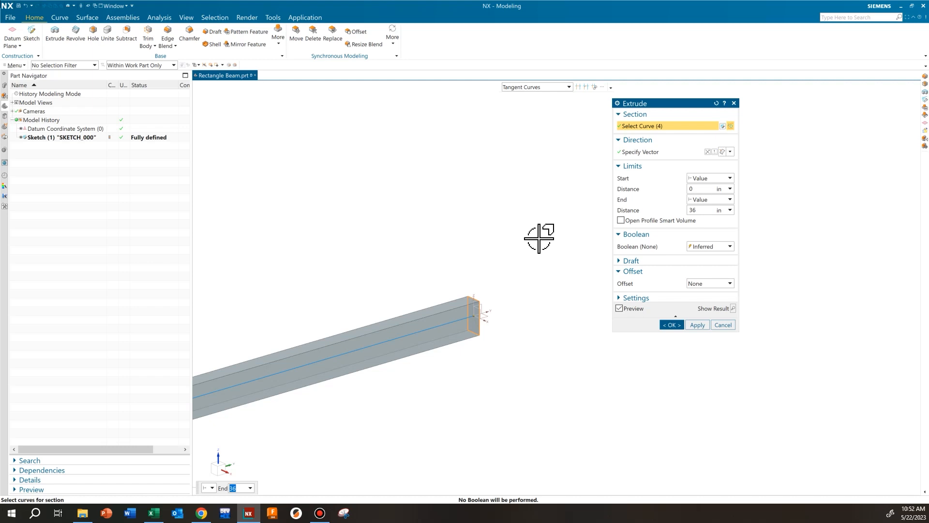
left_click(674, 324)
scroll(564, 305, "down", 5)
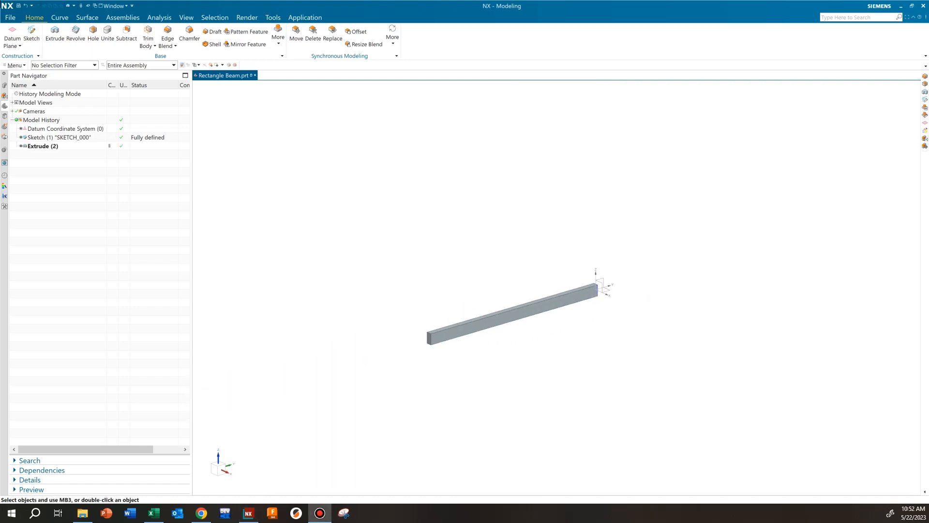
Step: Switch the beam part to the Design Simulation application to start a new FEM and simulation
left_click(303, 18)
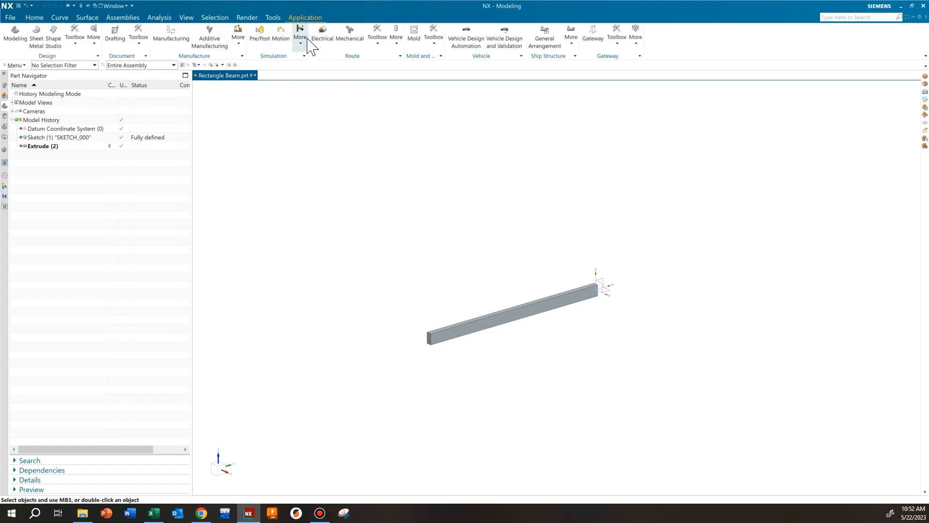
left_click(301, 42)
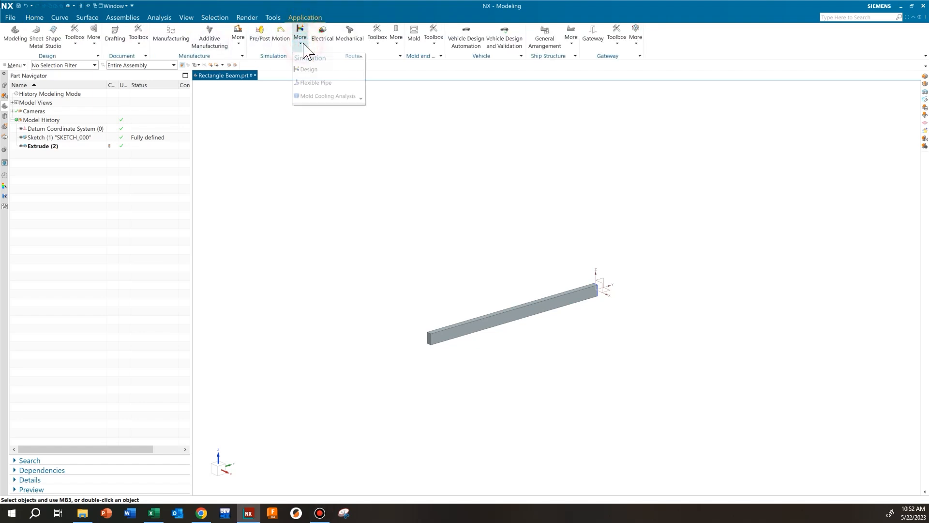
left_click(305, 70)
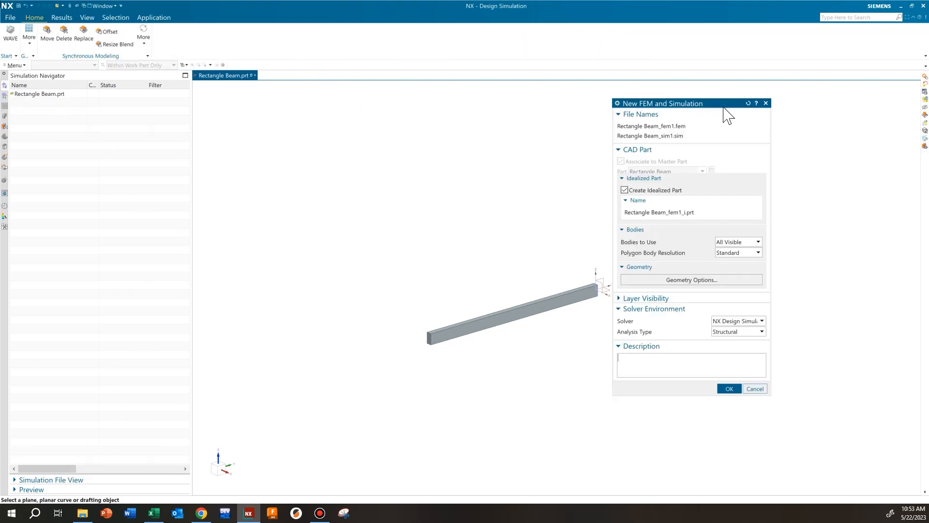
Step: Create the FEM and simulation with an idealized part, and add a structural Linear Statics - Single Constraint solution
left_click_drag(723, 104, 731, 104)
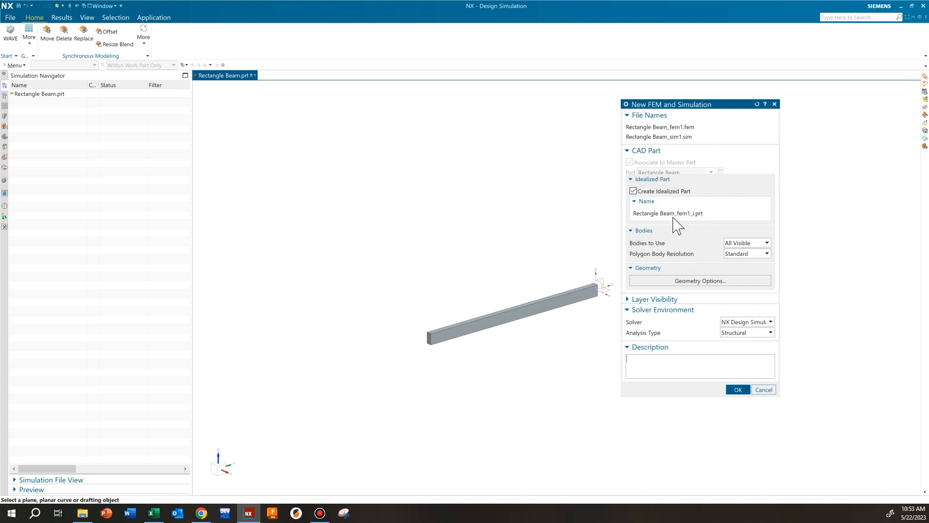
left_click(738, 390)
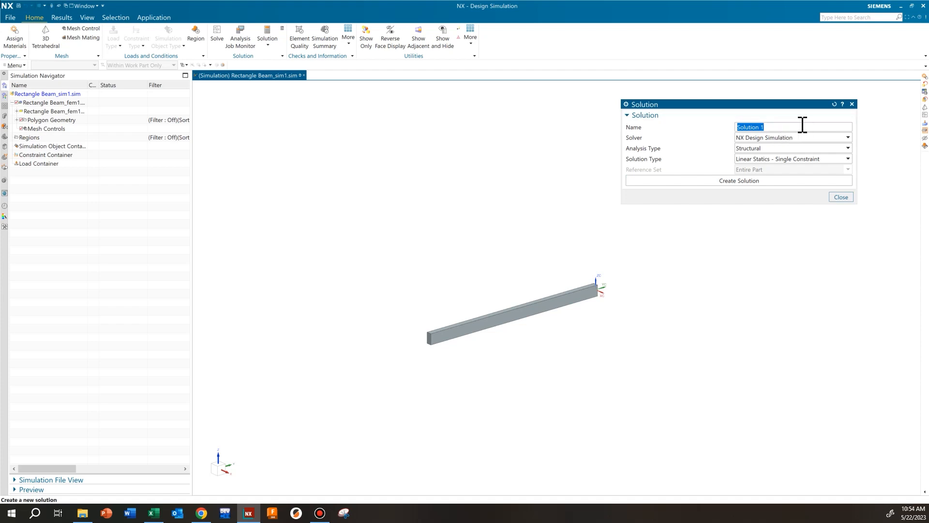
left_click(844, 152)
left_click(843, 160)
left_click(763, 183)
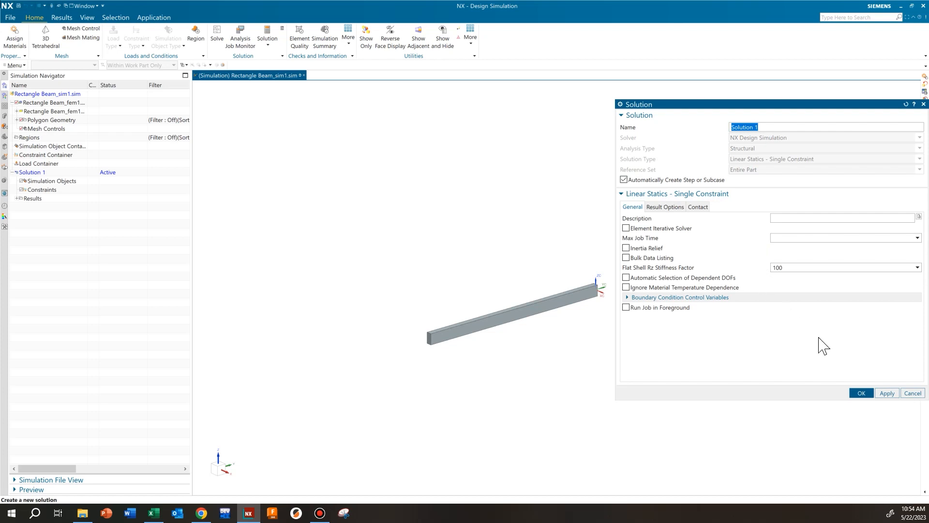
left_click(861, 393)
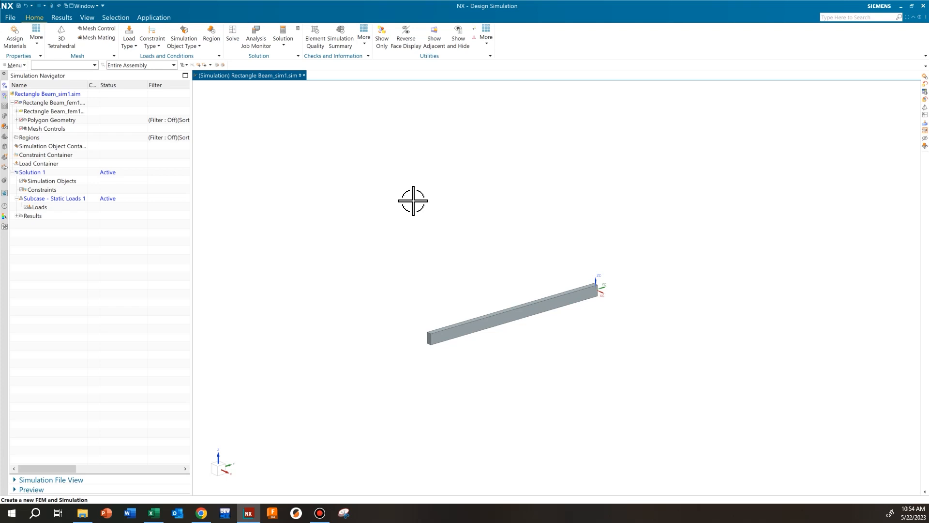
Step: Switch to the Max_Deflection_Analysis workbook in Excel, review the length and moment of inertia inputs for max deflection, and return to NX
scroll(484, 339, "up", 4)
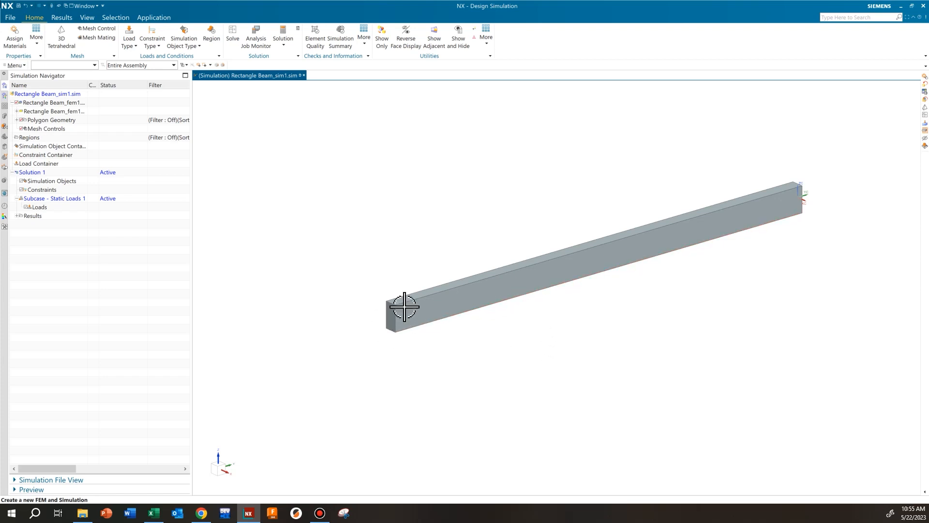
scroll(370, 277, "up", 1)
middle_click_drag(476, 214, 407, 230, "shift")
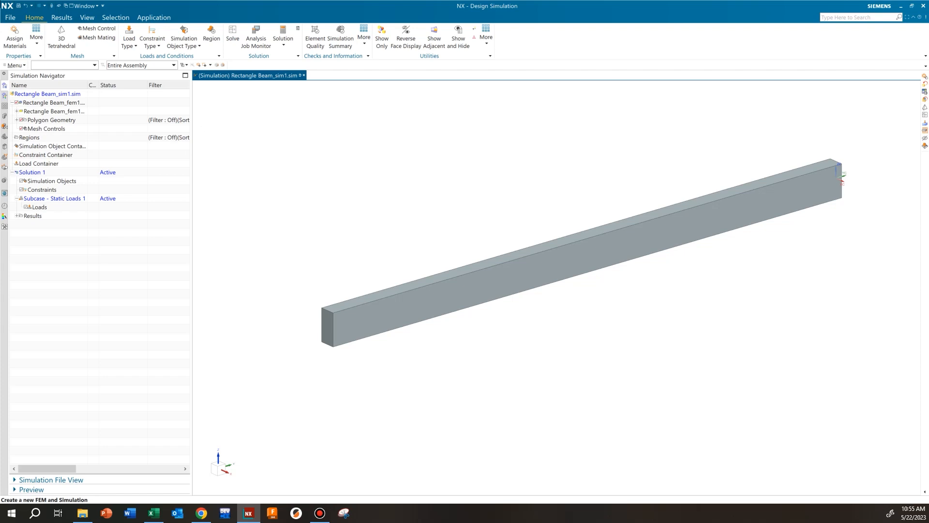
key("alt+Tab")
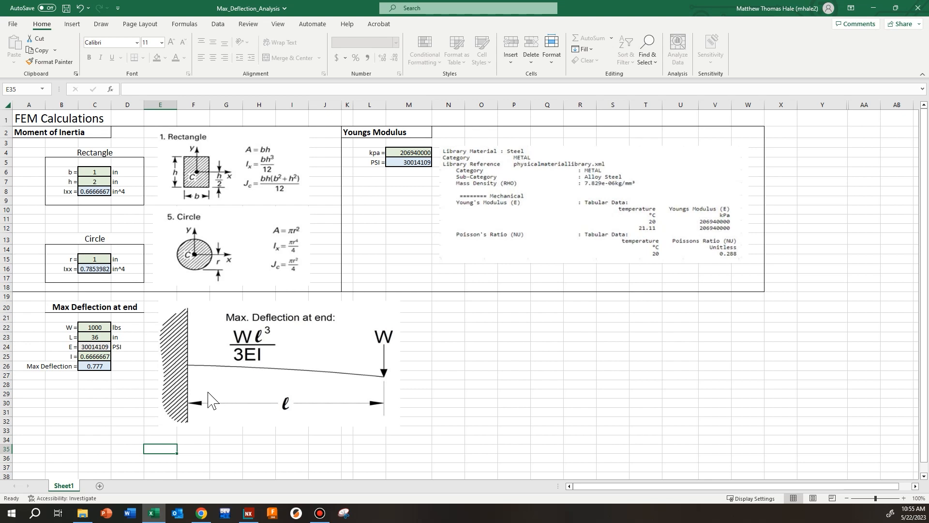
left_click(100, 337)
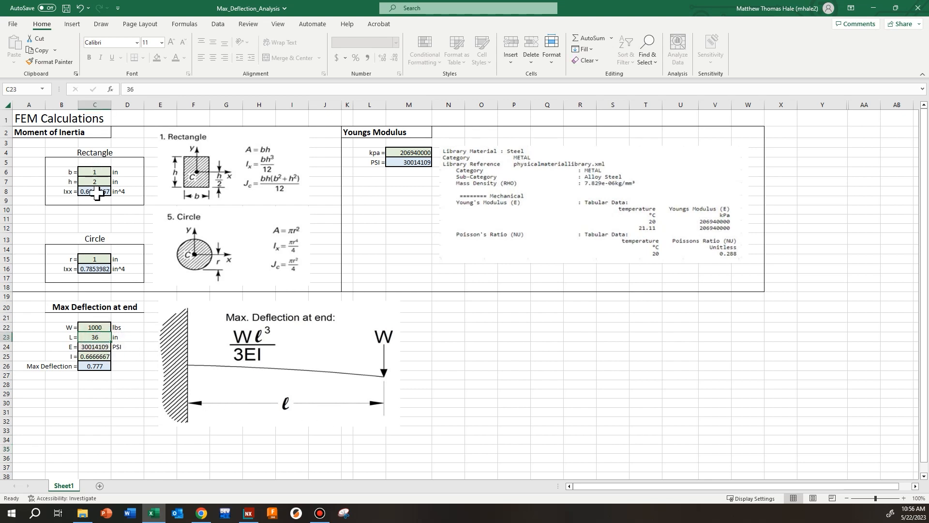
left_click(103, 355)
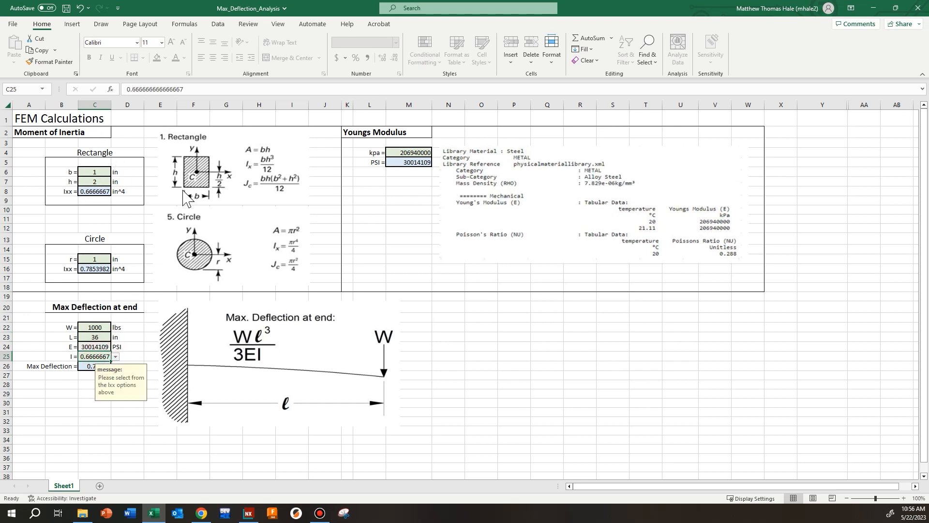
left_click(478, 345)
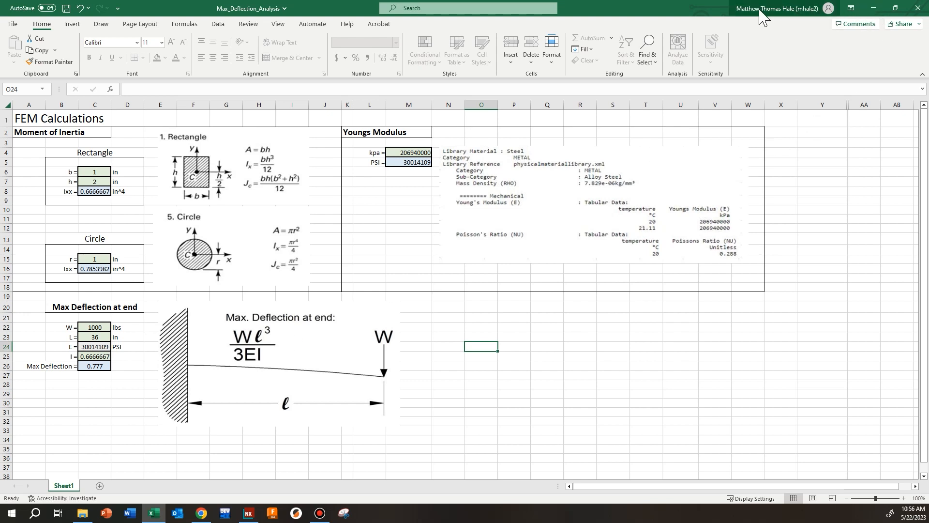
left_click(874, 8)
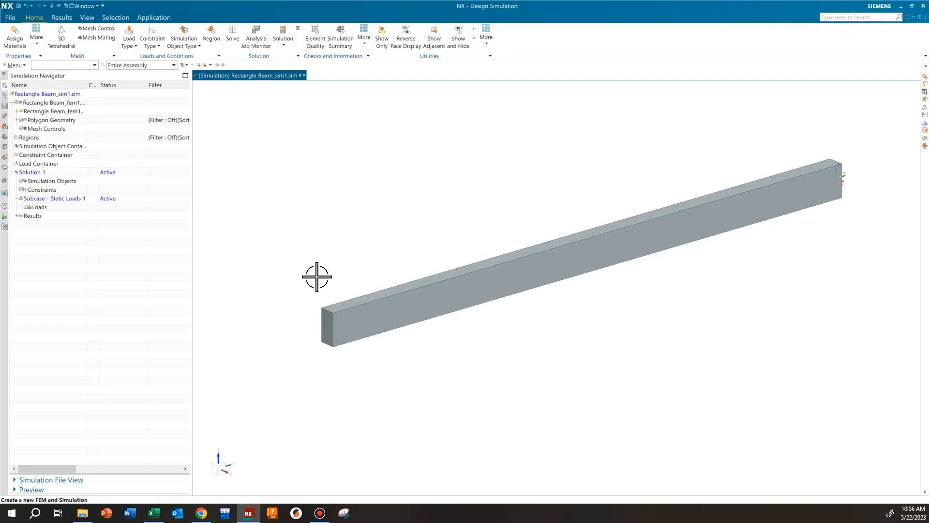
Step: Assign the library material Steel to the beam body
middle_click_drag(469, 262, 471, 297, "shift")
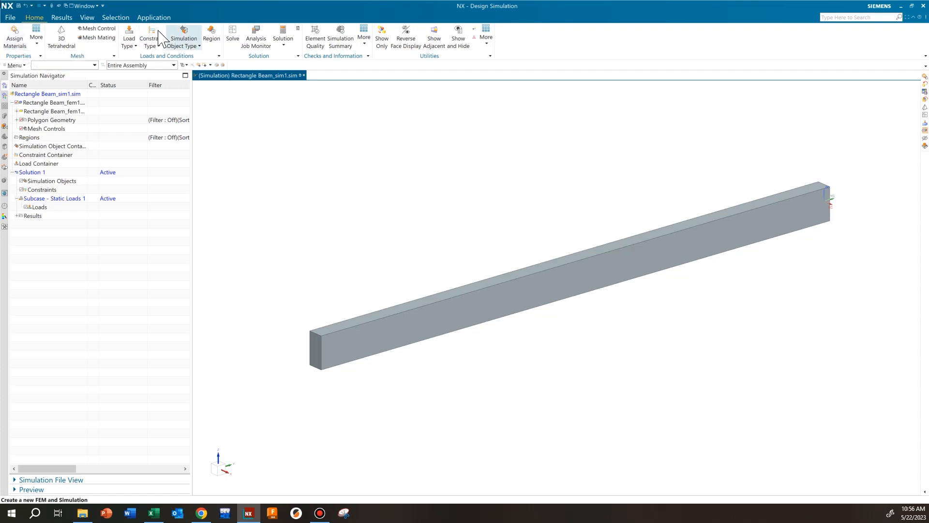
left_click(19, 36)
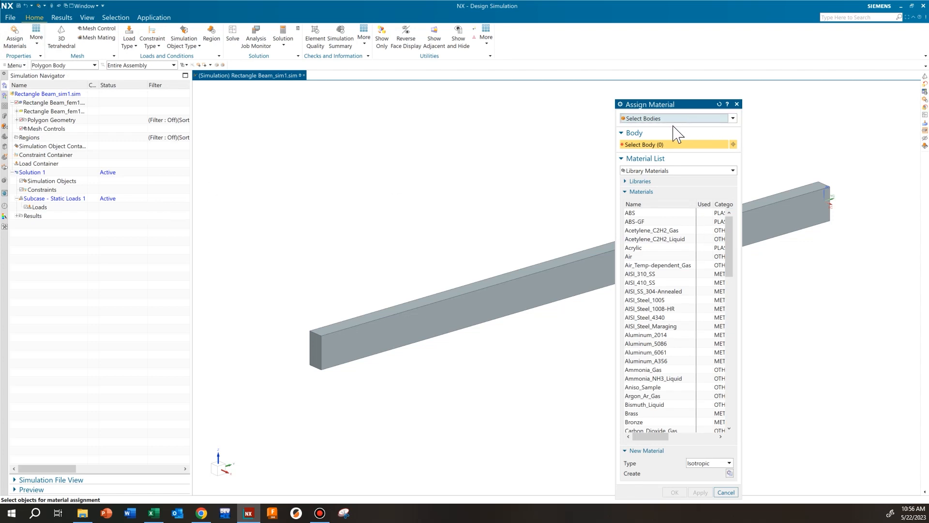
left_click(553, 276)
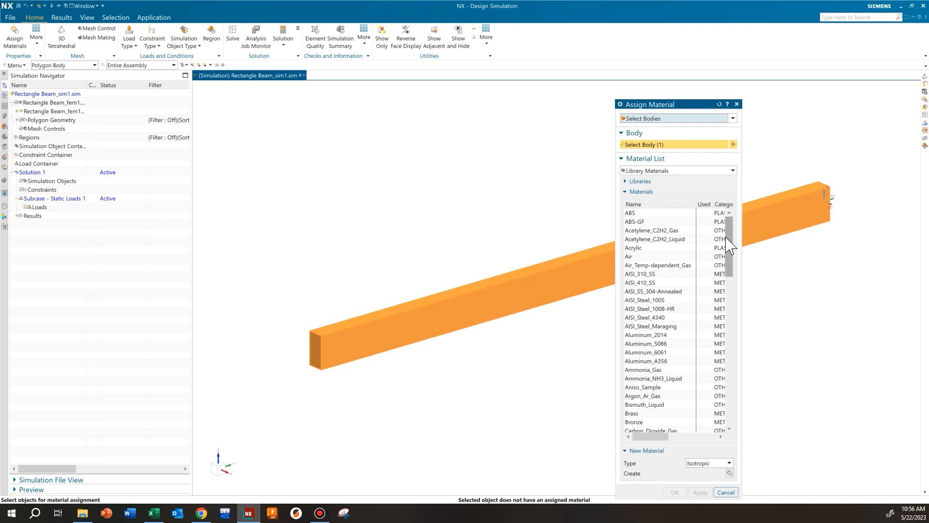
left_click_drag(729, 249, 728, 394)
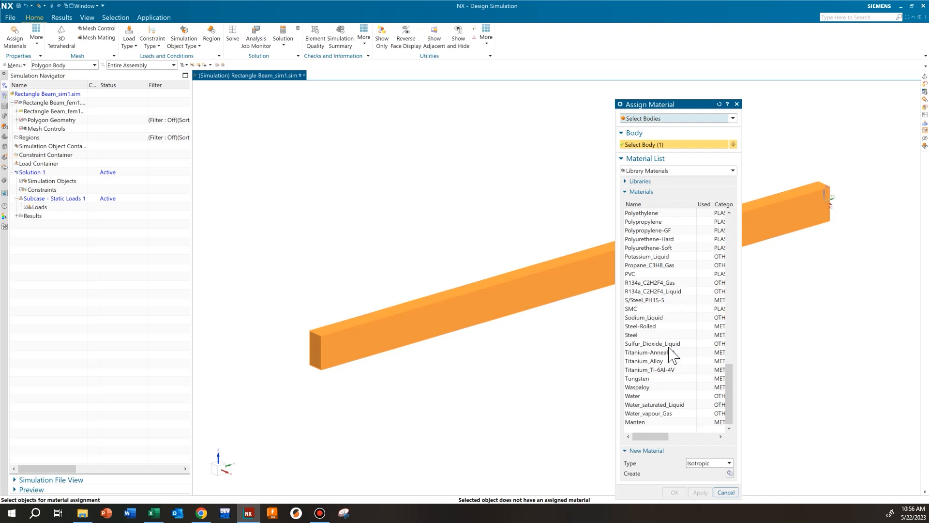
left_click(646, 336)
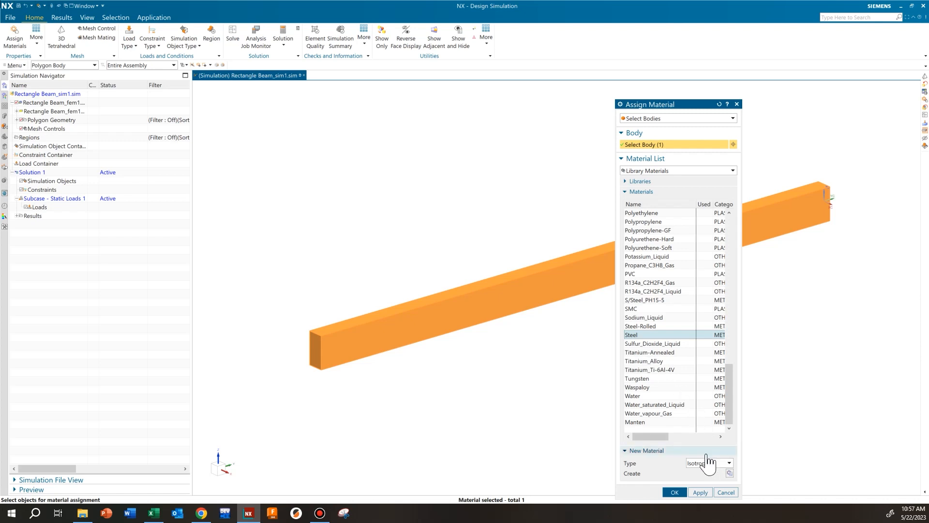
left_click(674, 492)
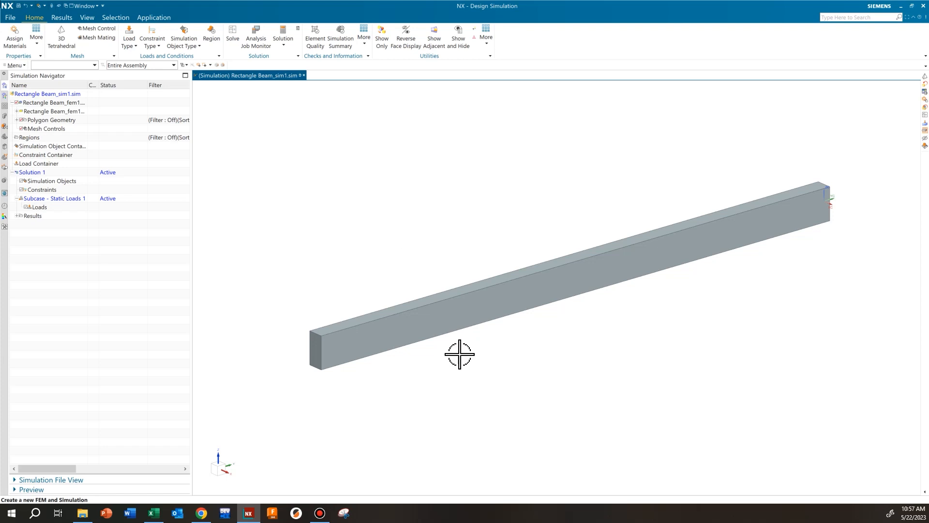
Step: Mesh the beam body with CTETRA(10) 3D tetrahedral elements at the automatically calculated element size of 1.88 in
left_click(62, 32)
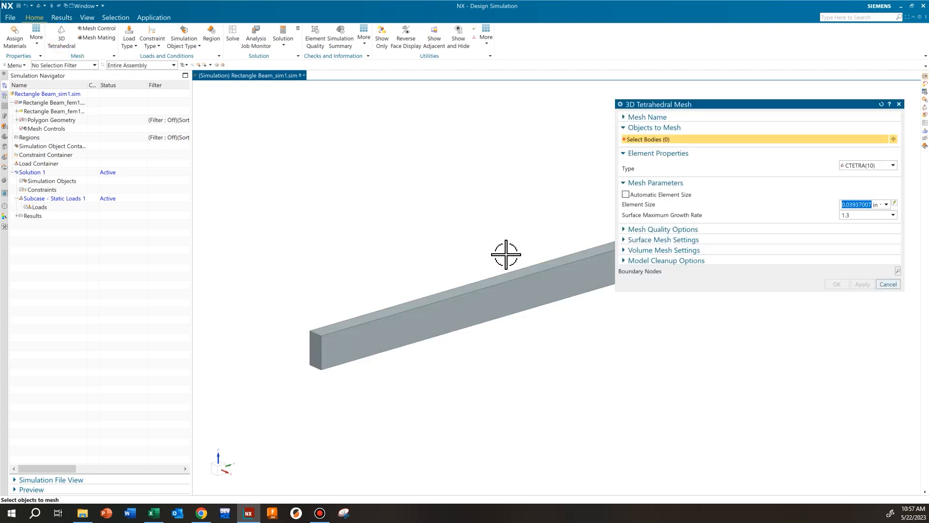
middle_click_drag(507, 255, 436, 255, "shift")
scroll(433, 255, "up", 1)
scroll(434, 255, "down", 3)
middle_click_drag(493, 235, 432, 274, "shift")
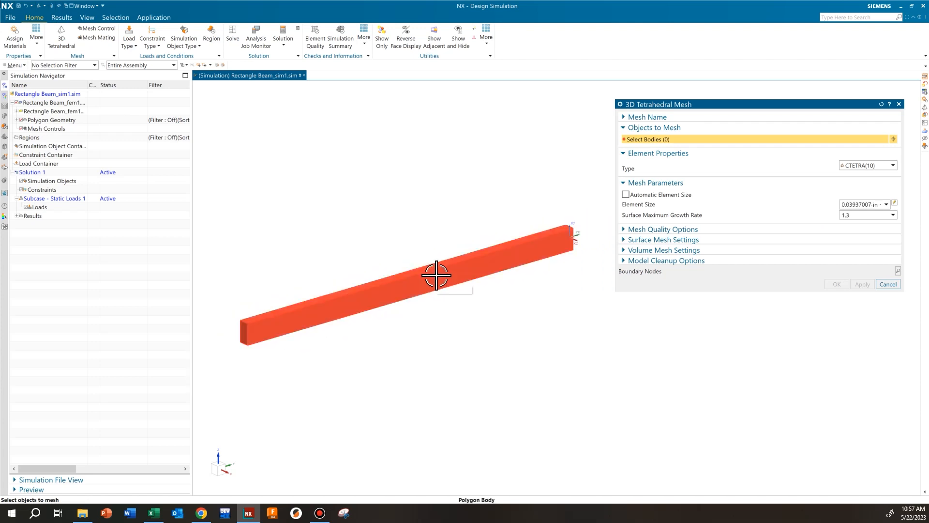
left_click(436, 274)
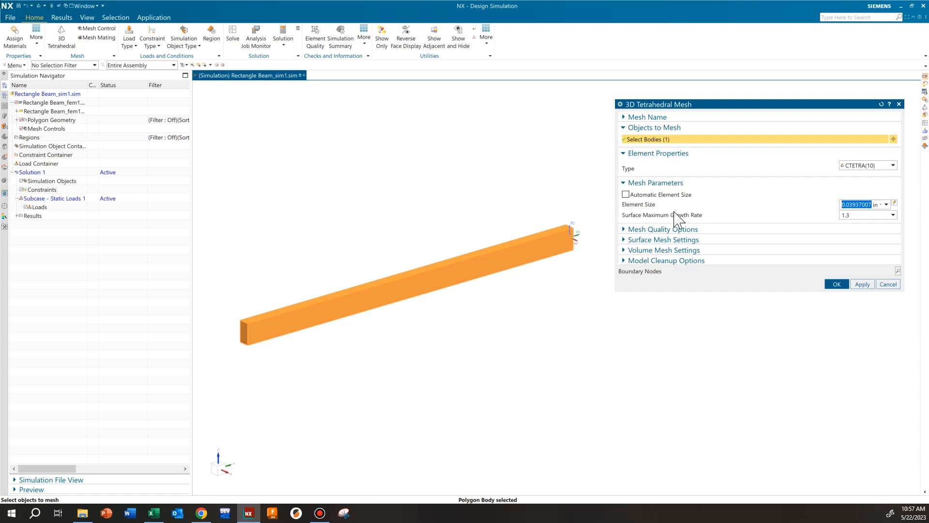
scroll(425, 321, "up", 2)
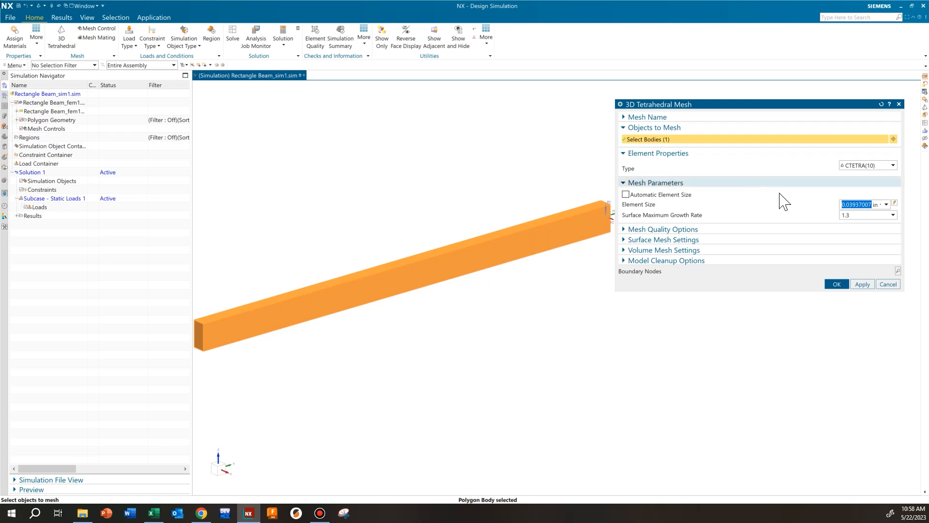
left_click(895, 203)
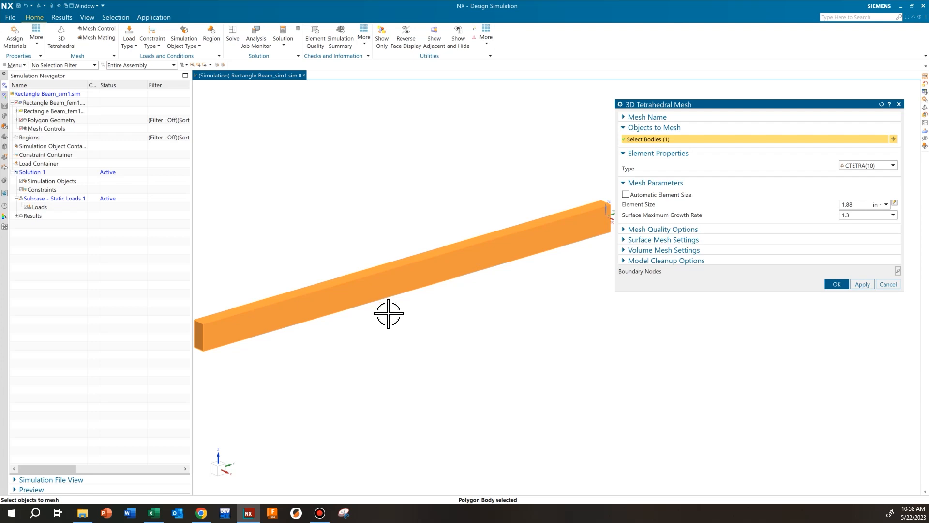
scroll(416, 347, "down", 1)
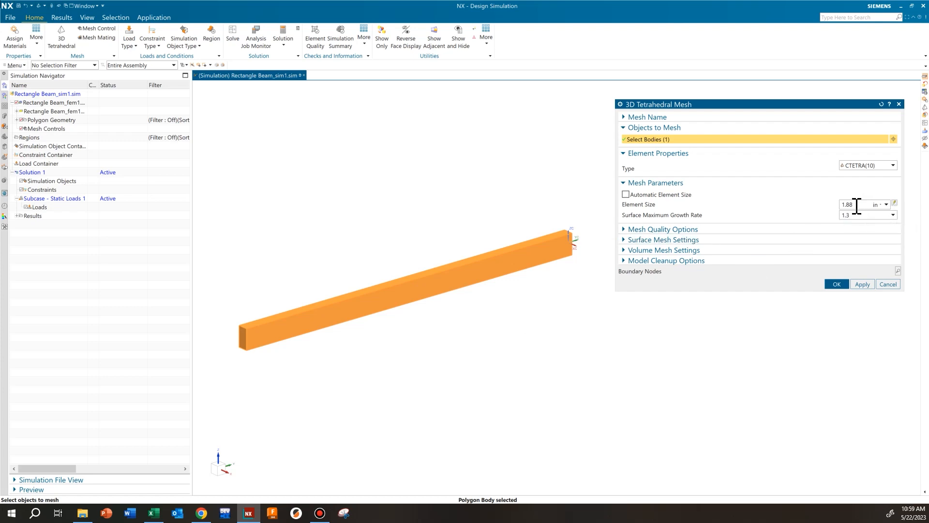
left_click(839, 285)
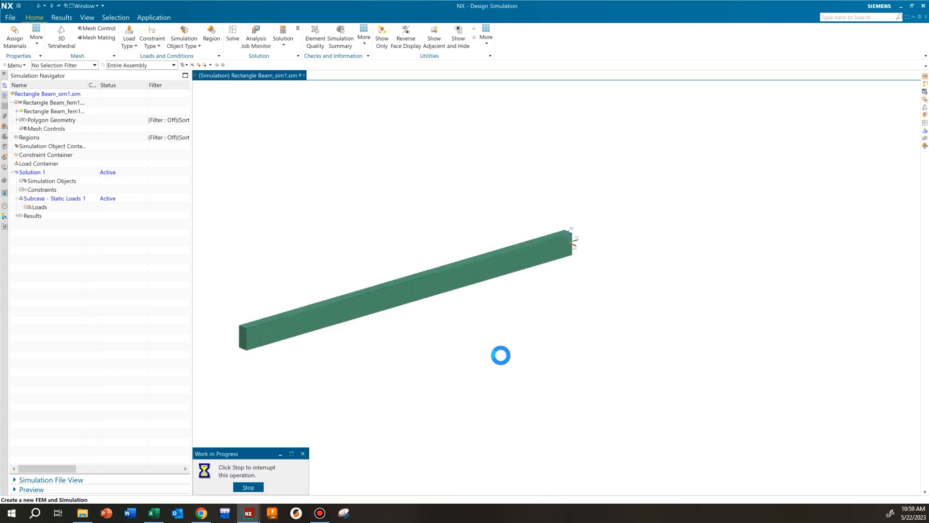
Step: Examine the tetrahedral element layout along the beam's side and end faces
scroll(459, 288, "up", 4)
middle_click_drag(457, 302, 575, 311)
scroll(574, 312, "down", 2)
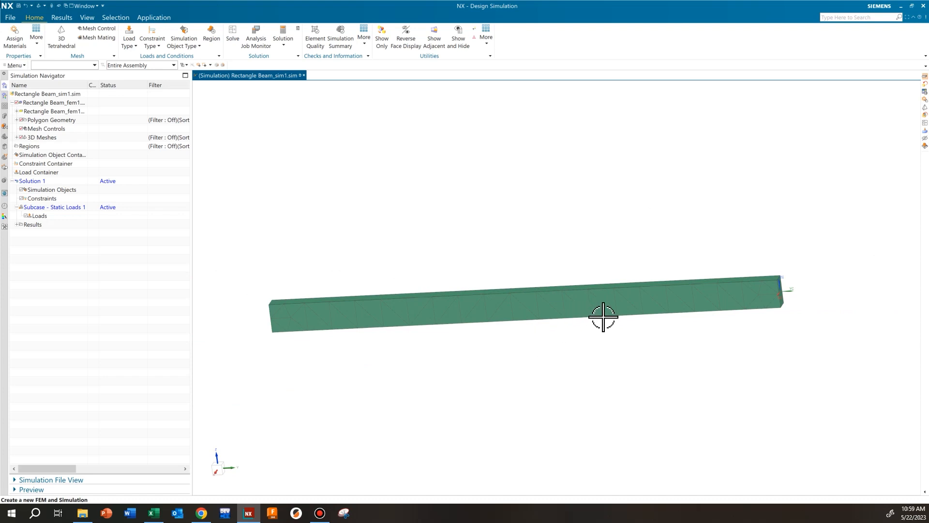
scroll(605, 316, "up", 2)
mouse_move(589, 313)
middle_mouse_down()
mouse_move(494, 363)
mouse_move(459, 363)
mouse_move(622, 338)
mouse_move(604, 320)
middle_mouse_up()
scroll(459, 363, "down", 3)
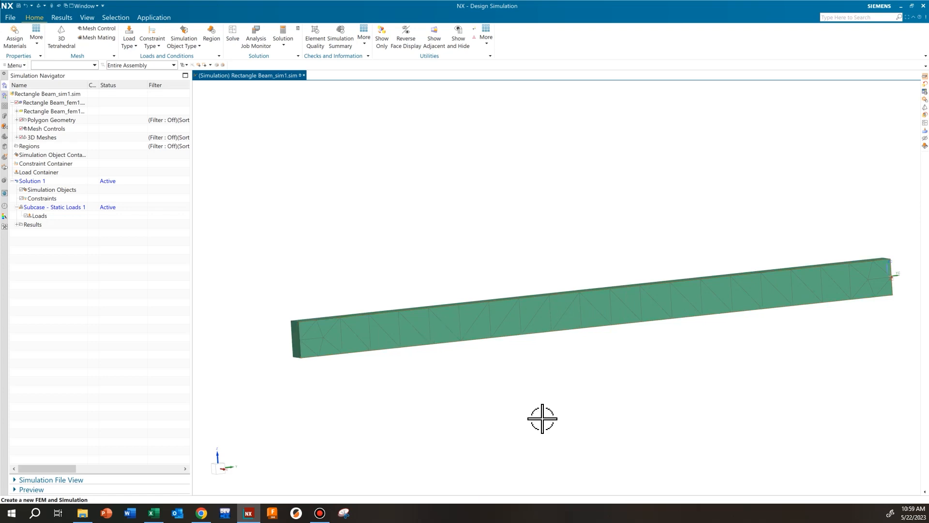
scroll(581, 436, "down", 2)
middle_click_drag(653, 405, 581, 366, "shift")
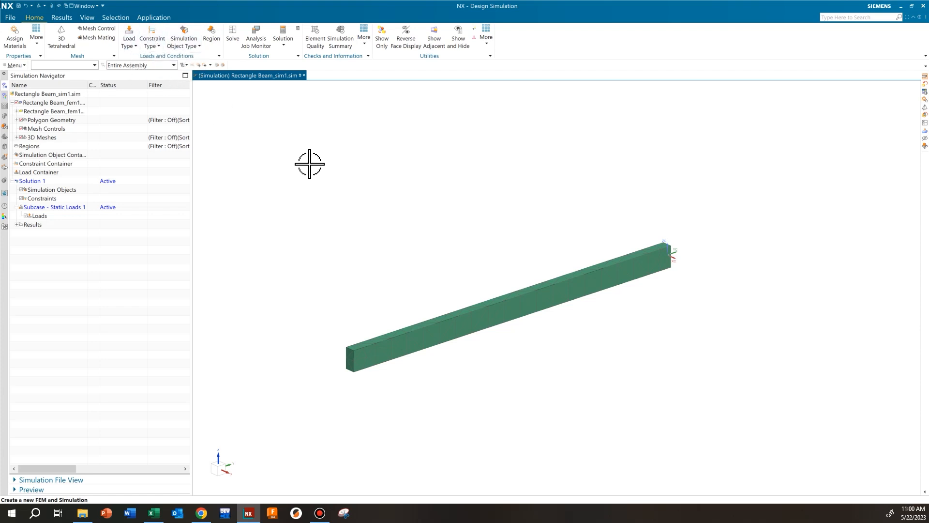
Step: Apply a fixed constraint to the beam's end face opposite the coordinate system and inspect its constraint symbols
left_click(157, 46)
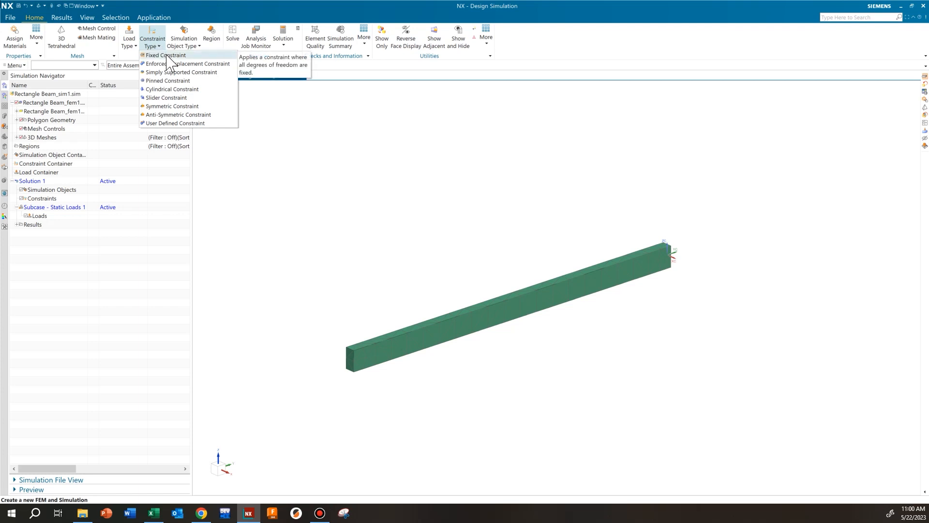
left_click(166, 55)
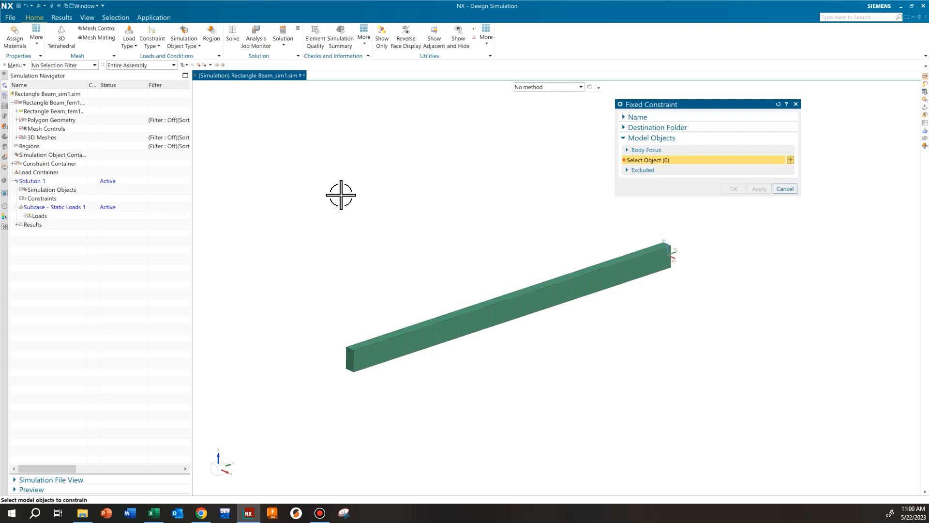
scroll(351, 365, "up", 5)
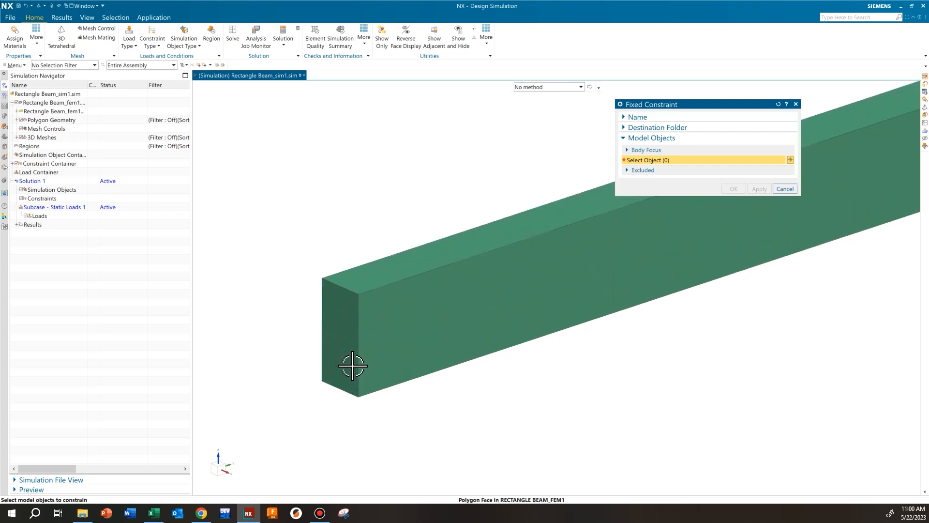
scroll(348, 320, "down", 2)
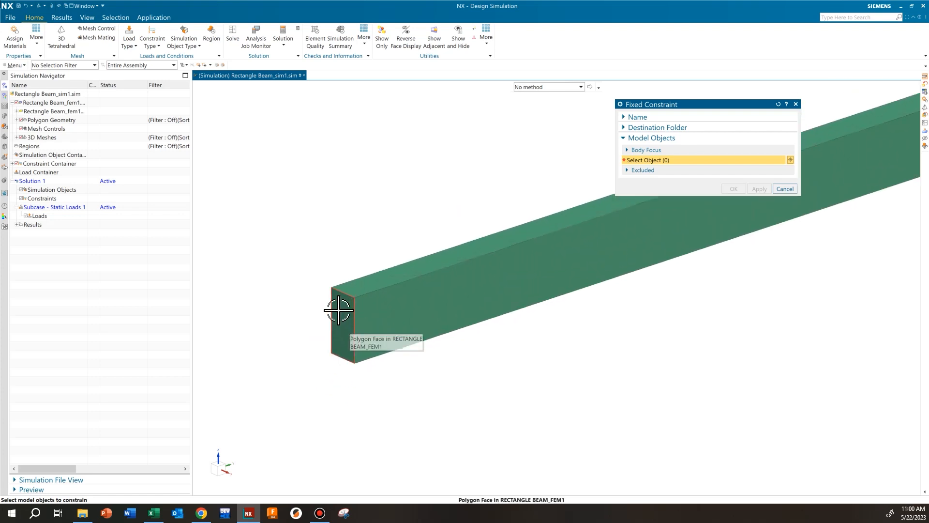
scroll(346, 312, "up", 2)
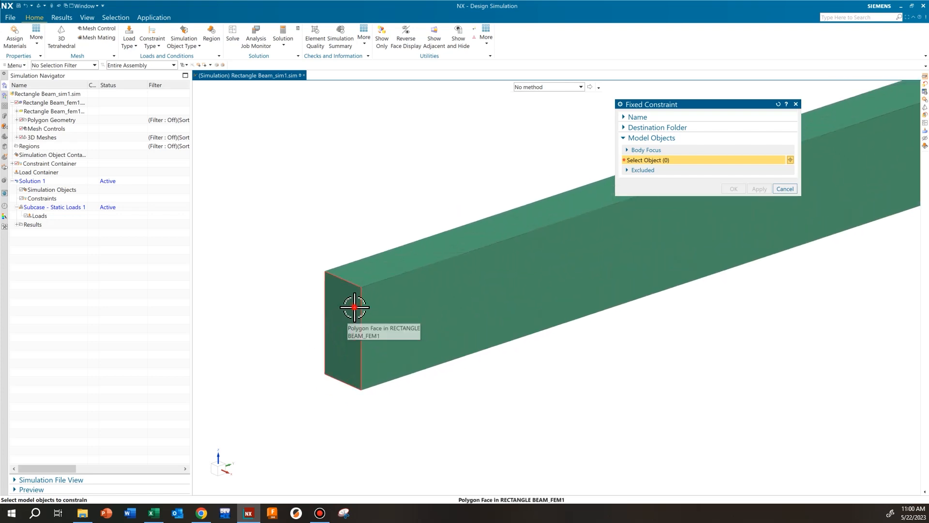
left_click(354, 306)
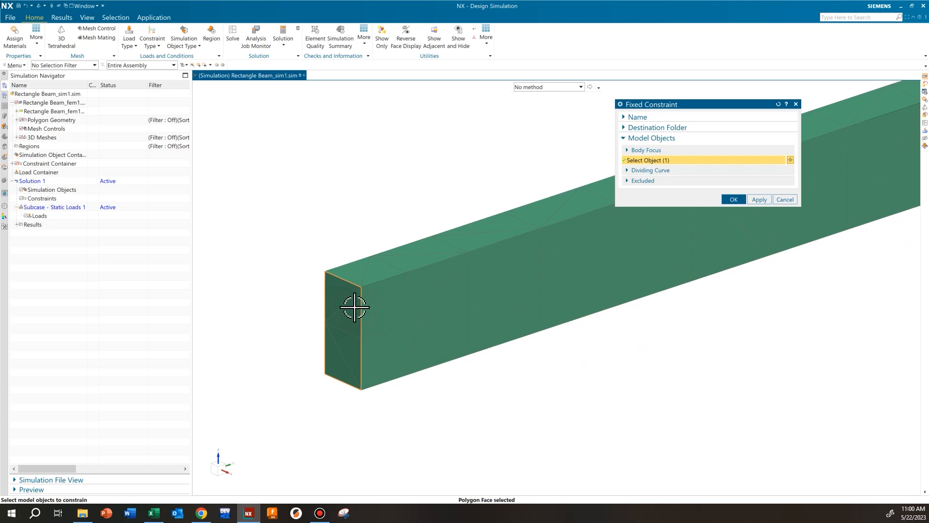
left_click(733, 200)
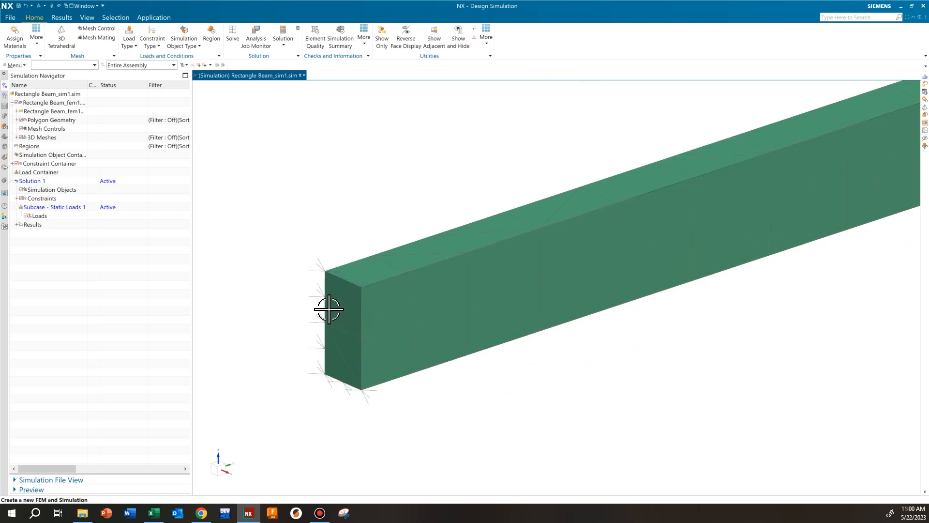
scroll(329, 309, "up", 2)
middle_click_drag(332, 308, 322, 214)
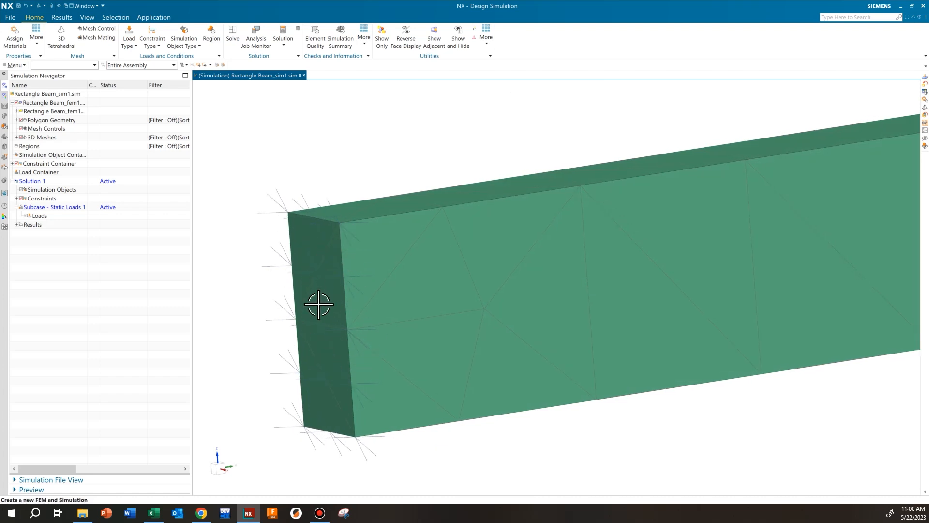
Step: Start a magnitude-and-direction force load in lbf on the beam's free end face at the coordinate system
scroll(321, 259, "down", 2)
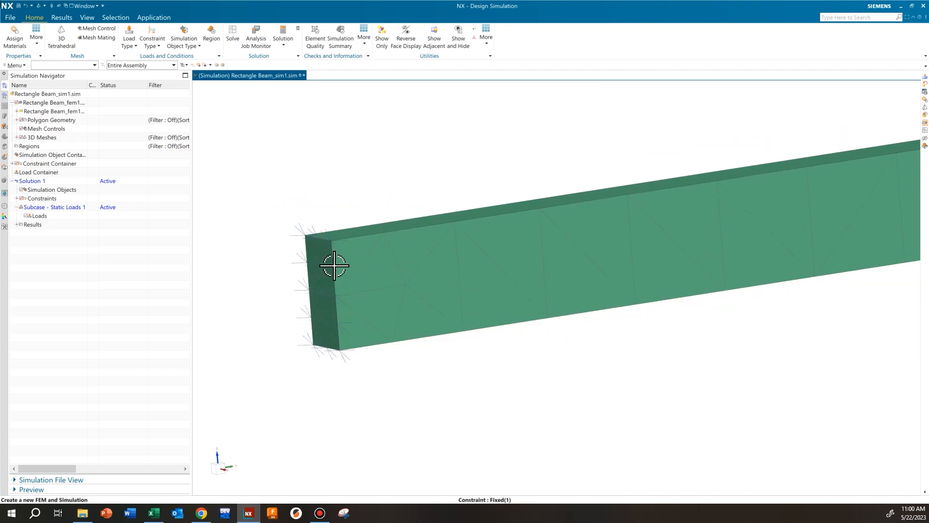
middle_click_drag(320, 277, 616, 266)
middle_click_drag(761, 244, 473, 315, "shift")
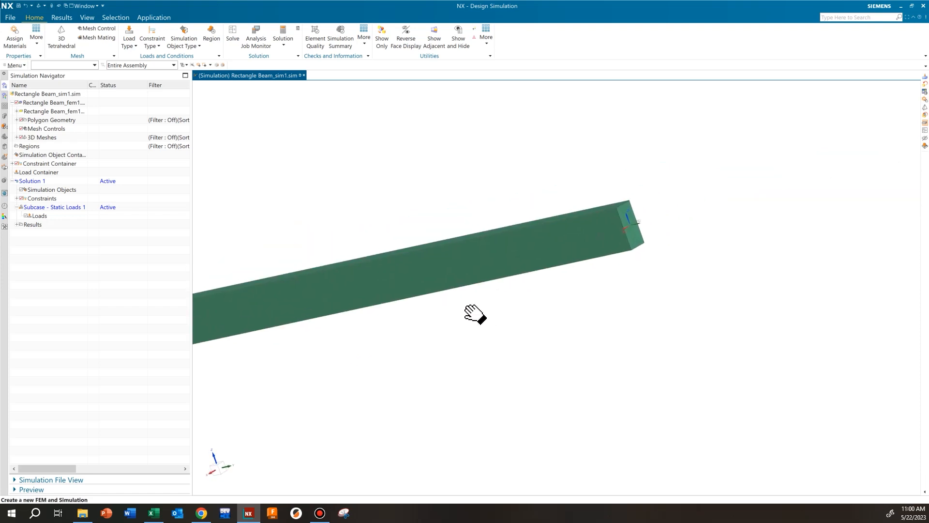
mouse_move(562, 292)
middle_mouse_down()
mouse_move(536, 317)
mouse_move(569, 293)
middle_mouse_up()
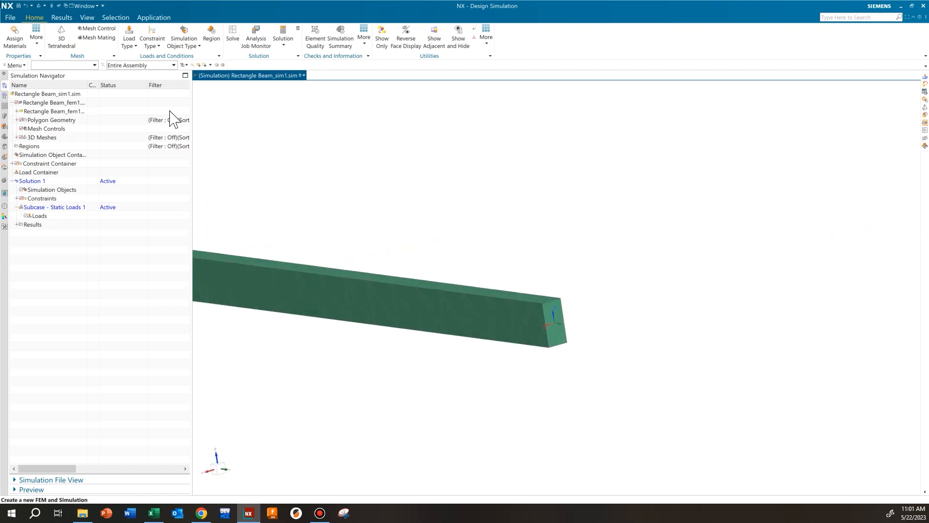
left_click(128, 47)
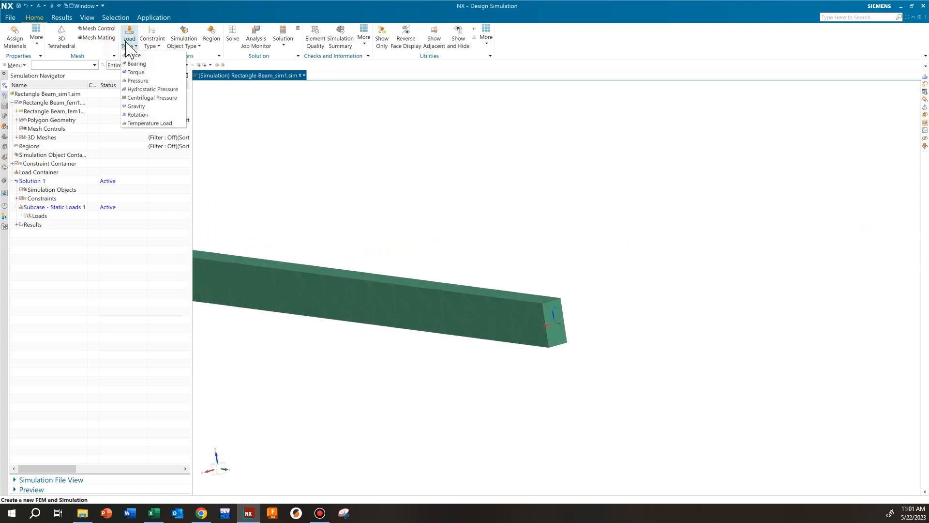
left_click(135, 56)
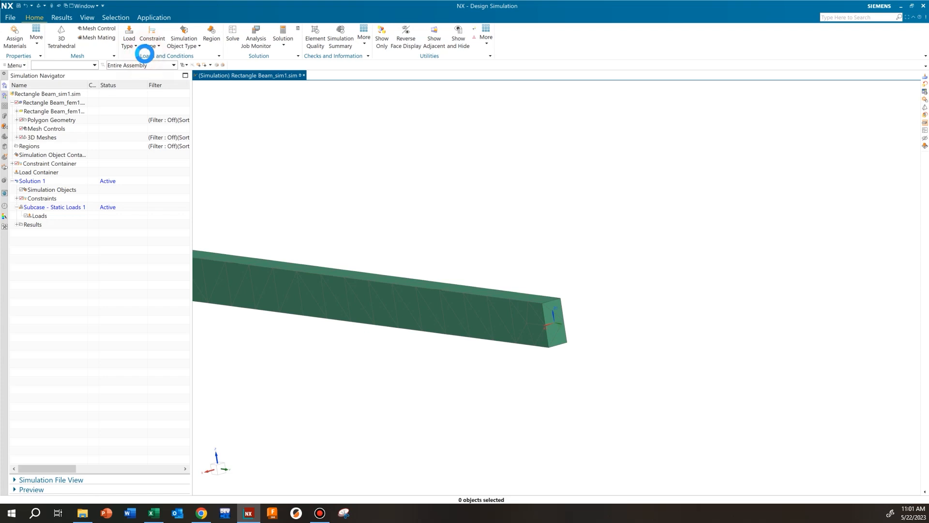
middle_click_drag(512, 174, 452, 167, "shift")
left_click(750, 212)
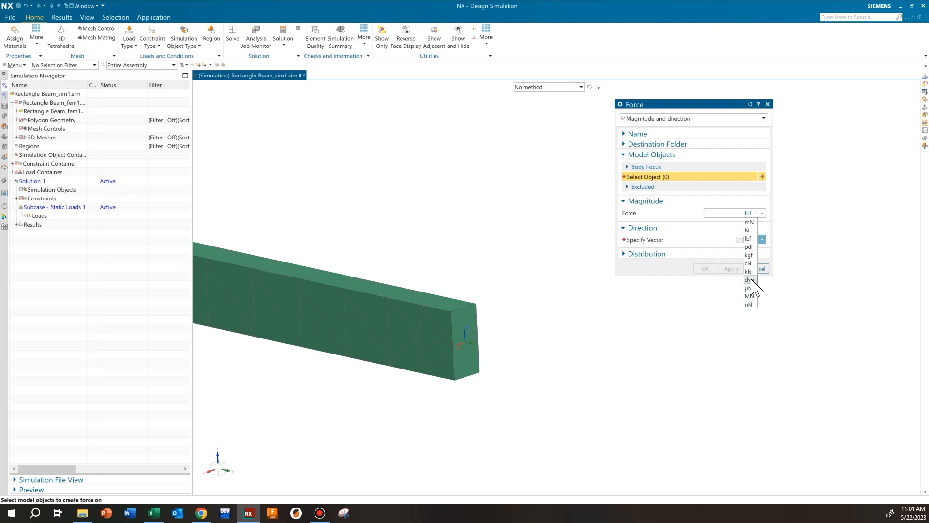
left_click(748, 238)
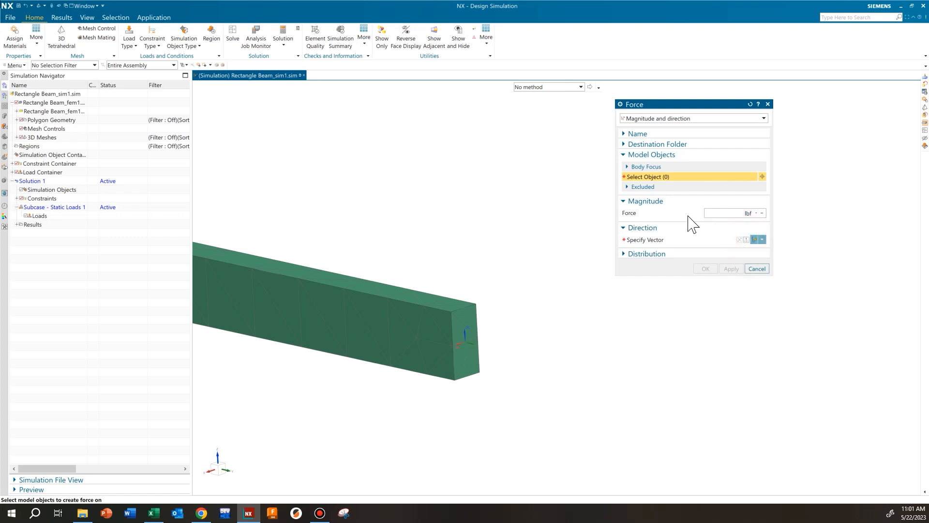
left_click(684, 211)
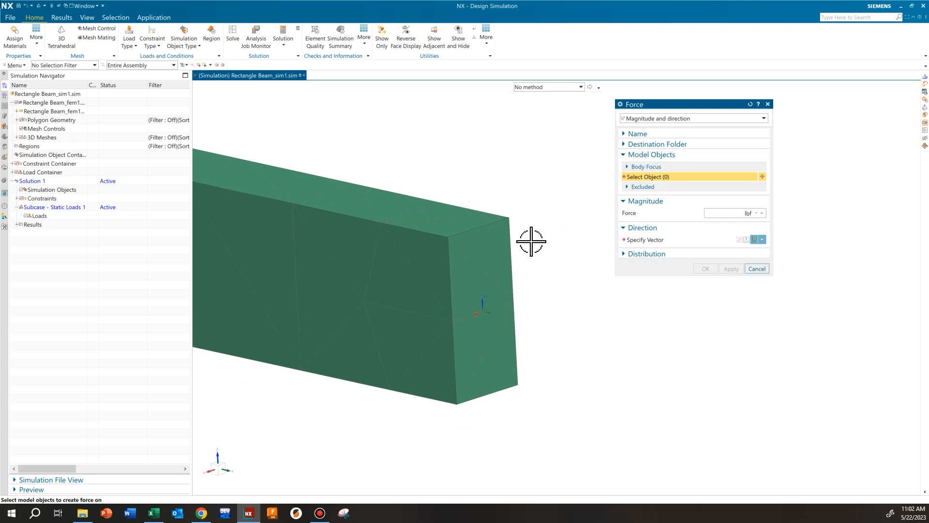
left_click(482, 261)
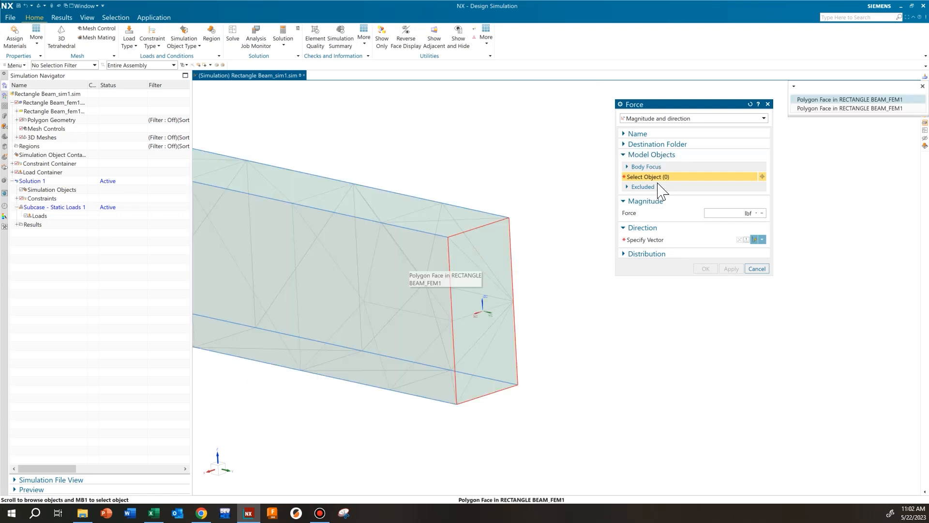
left_click(817, 99)
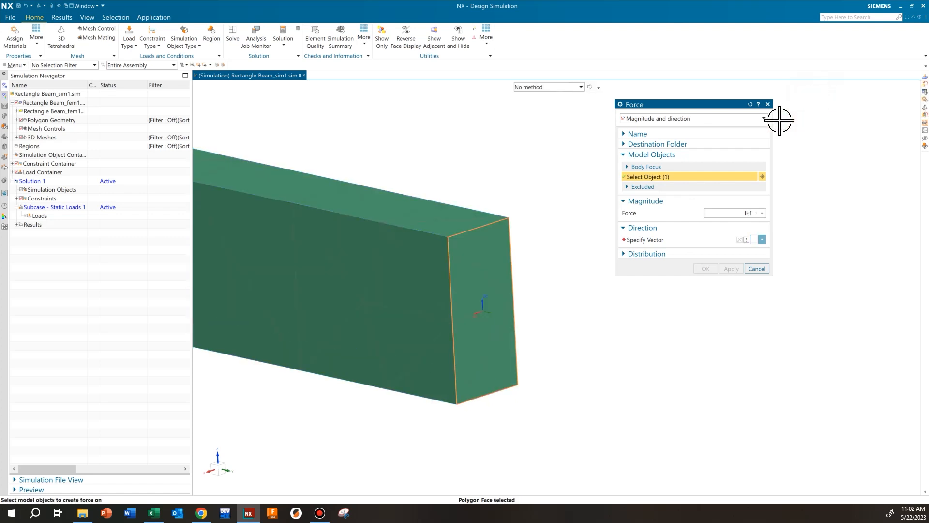
Step: Set the force direction vector to point downward along the negative Z-axis
left_click(644, 240)
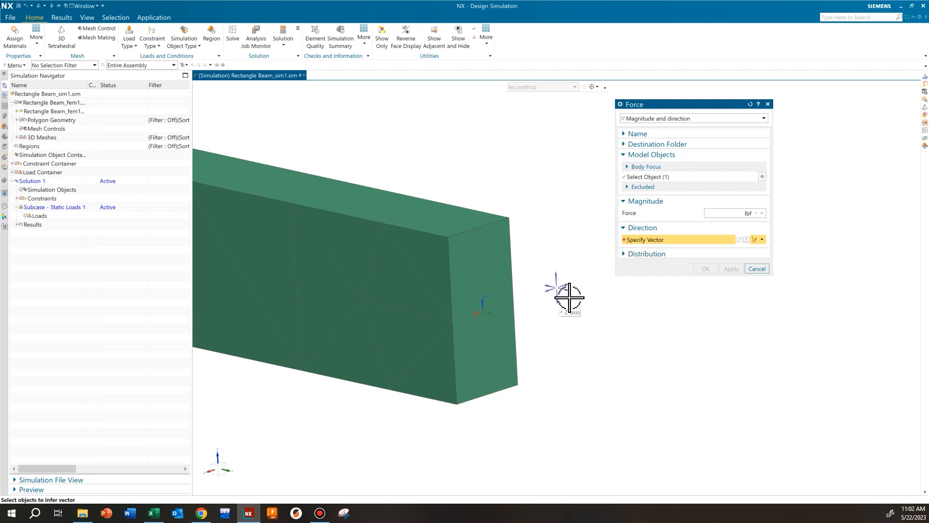
left_click(557, 297)
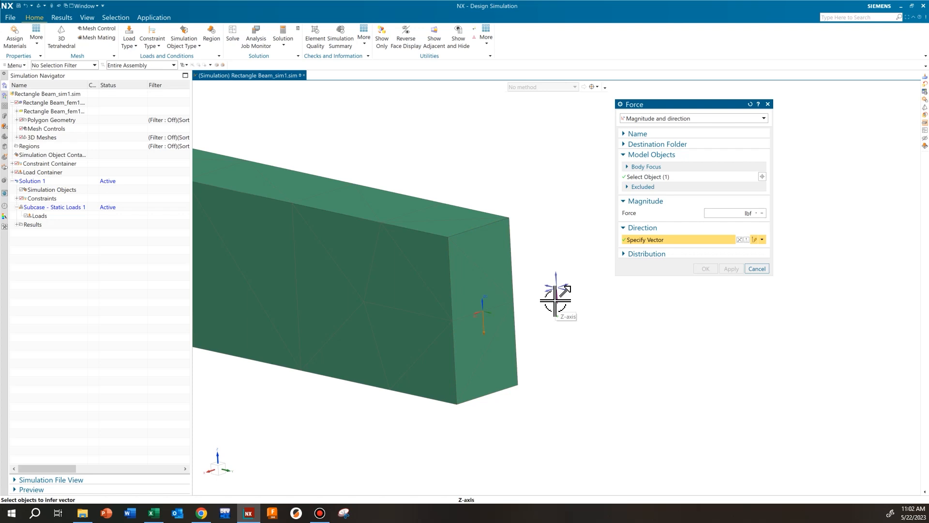
left_click(556, 300)
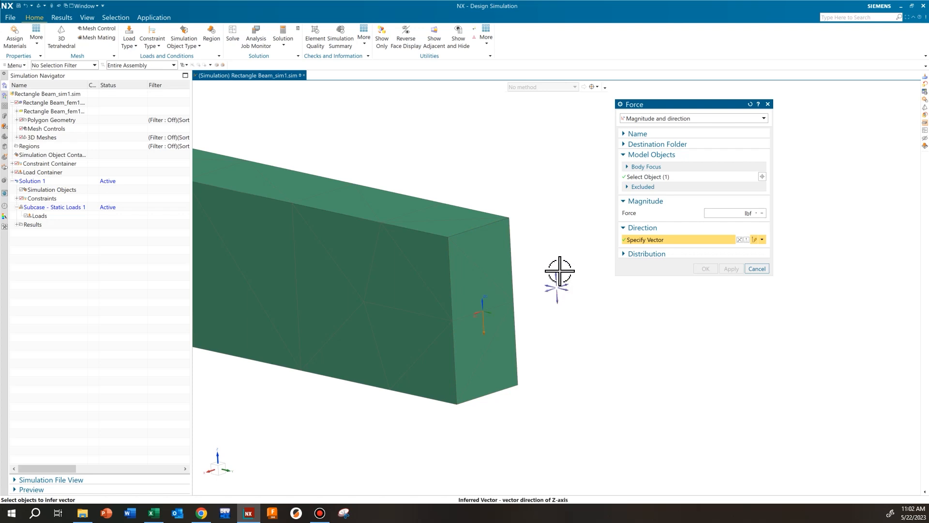
Step: Examine the force direction vector on the beam's free end face from several angles
scroll(556, 331, "down", 3)
middle_click_drag(507, 297, 370, 216)
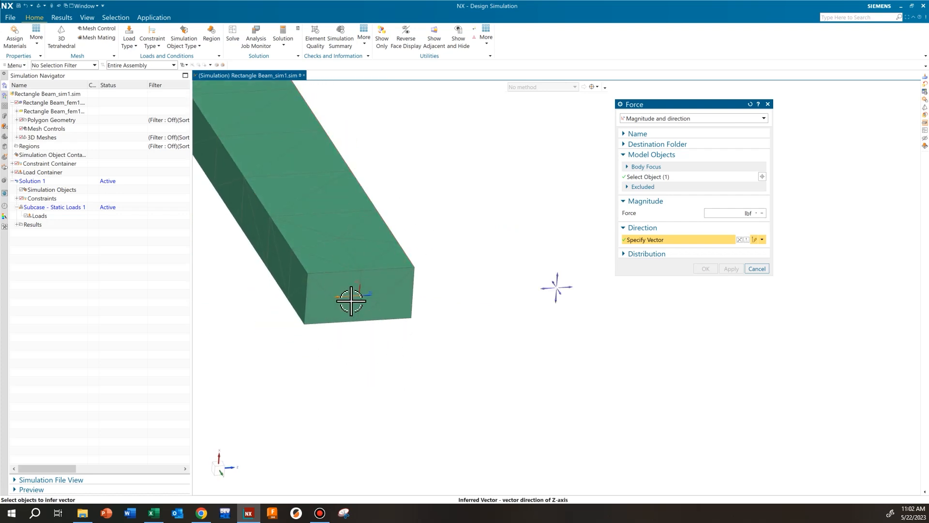
middle_click_drag(446, 254, 431, 193)
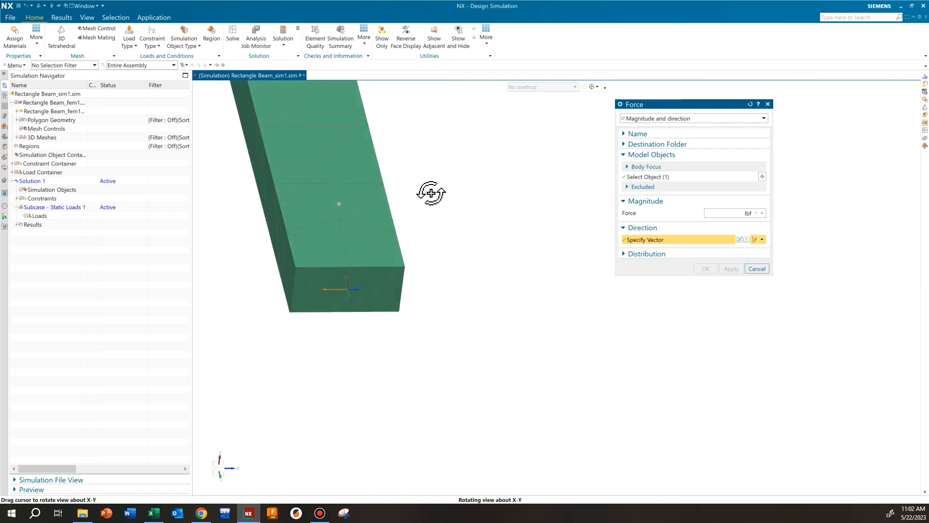
scroll(397, 201, "down", 3)
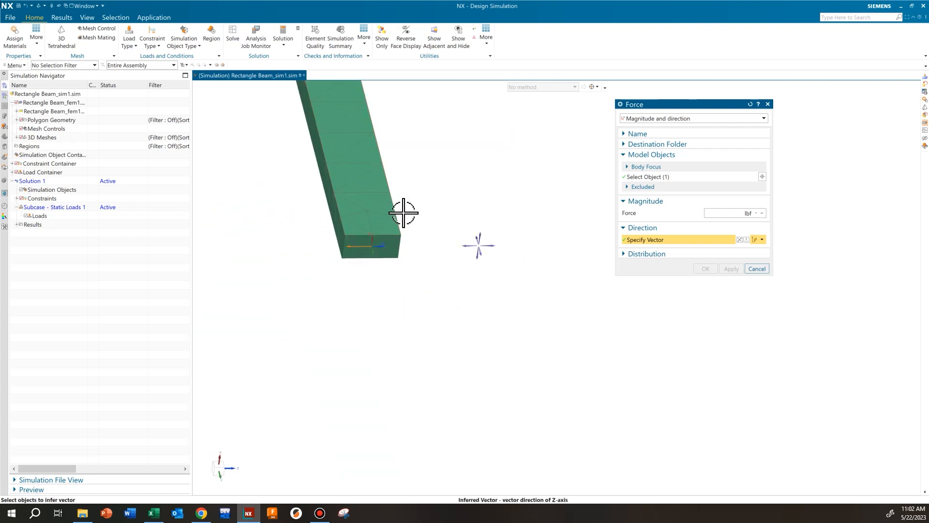
middle_click_drag(369, 218, 475, 313, "shift")
scroll(470, 203, "up", 3)
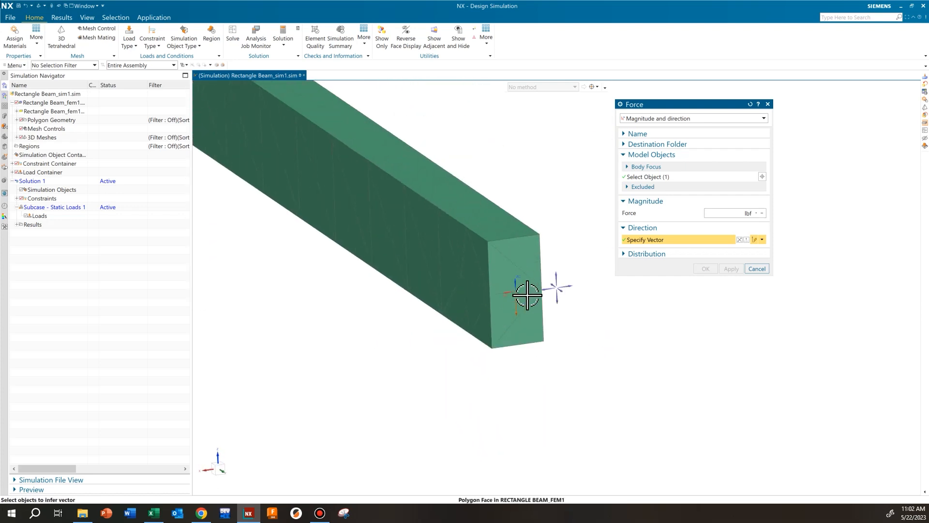
scroll(534, 304, "up", 1)
middle_click_drag(534, 304, 475, 302, "shift")
scroll(475, 303, "up", 1)
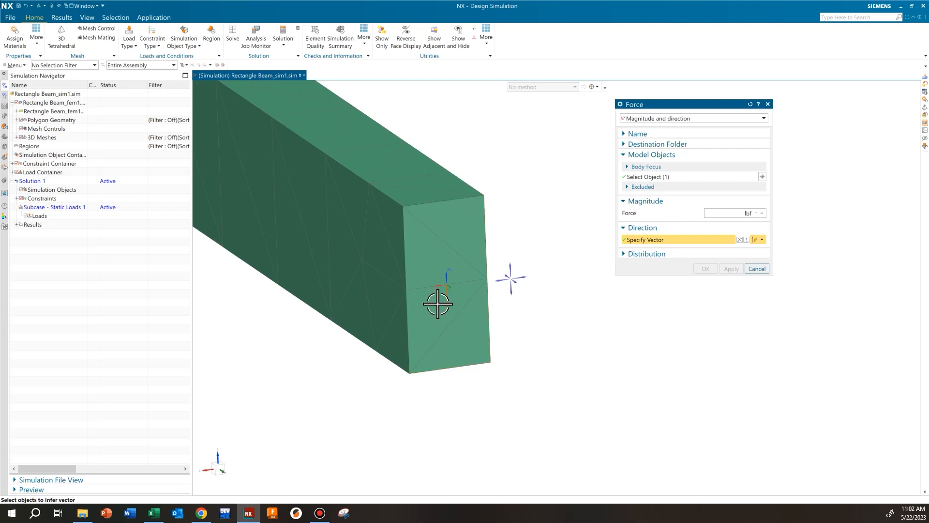
middle_click_drag(486, 290, 439, 301)
Step: Check the load W in the Max_Deflection_Analysis workbook in Excel, and create the end-face force in NX with a magnitude of 1000 lbf
left_click(712, 213)
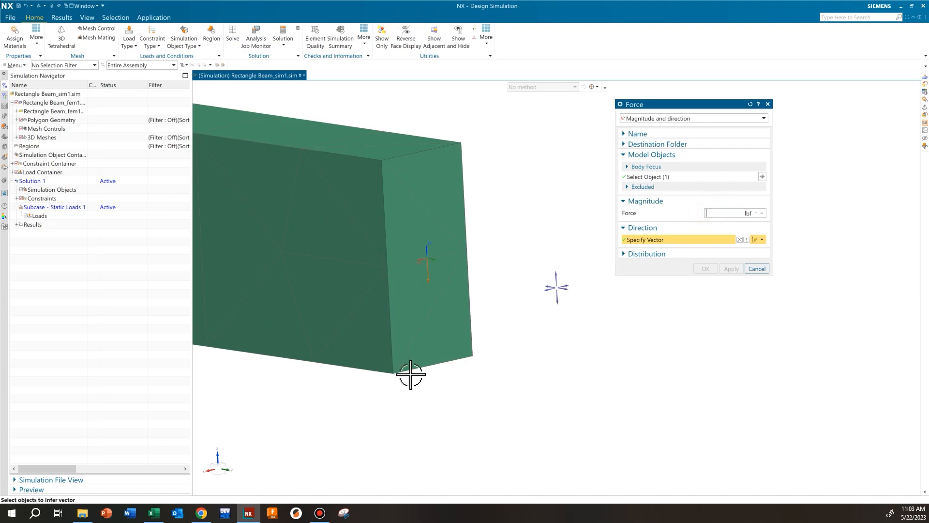
left_click(154, 513)
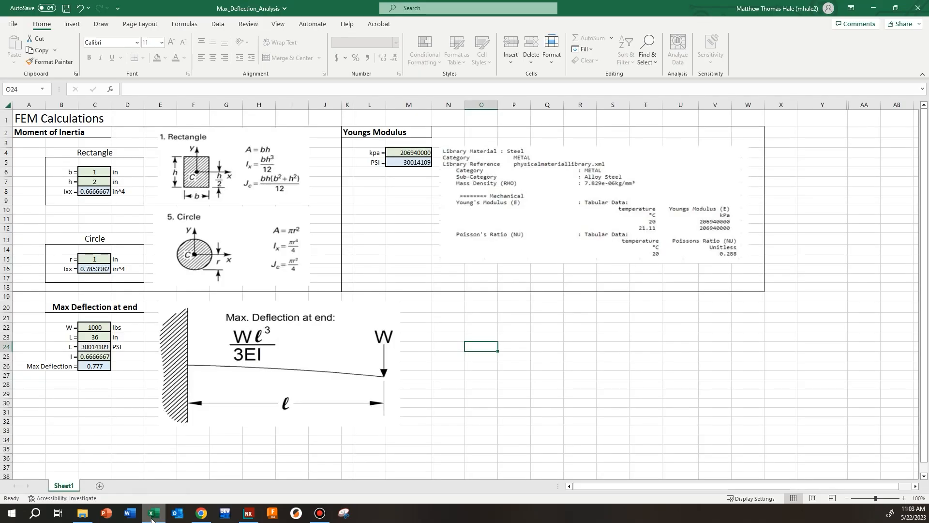
left_click(152, 514)
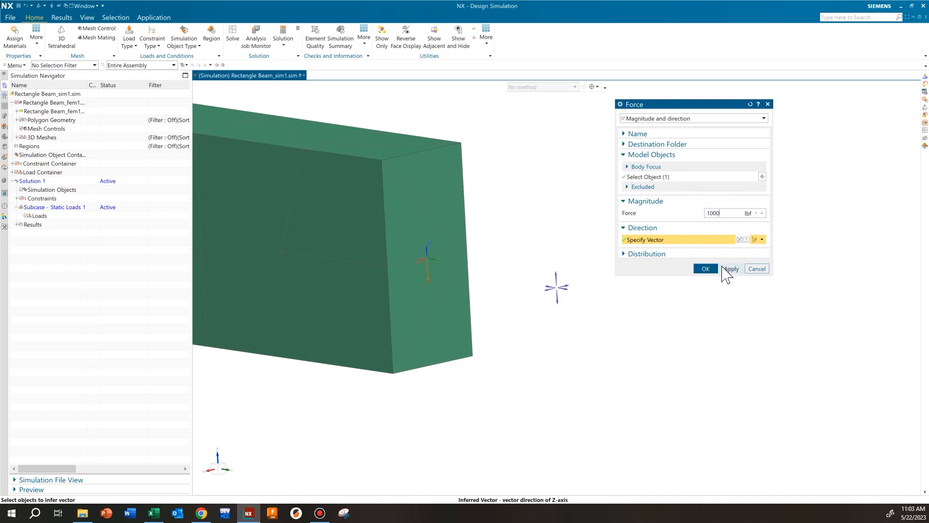
left_click(705, 269)
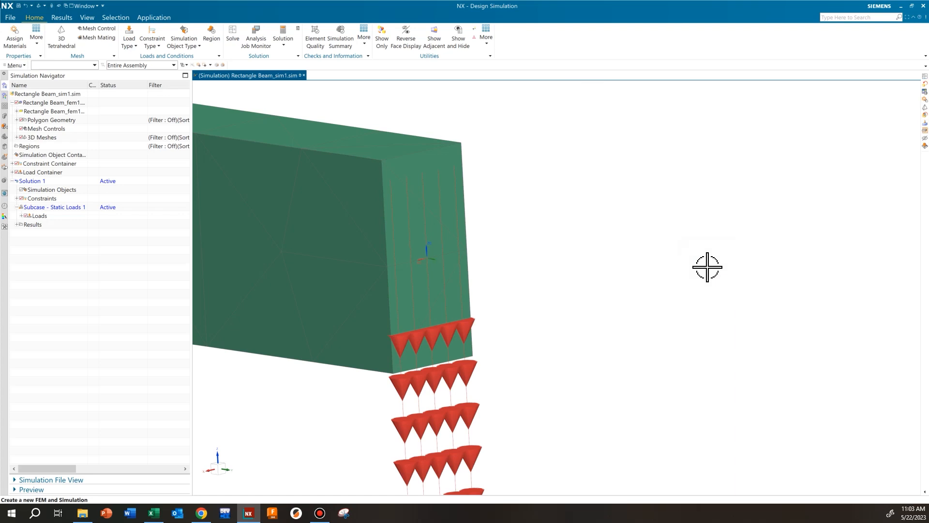
Step: Inspect the force arrows and fixed-end symbols along the whole beam, and compare the setup with the cantilever diagram in the Excel workbook
scroll(512, 276, "down", 3)
scroll(503, 278, "up", 3)
middle_click_drag(504, 278, 469, 234)
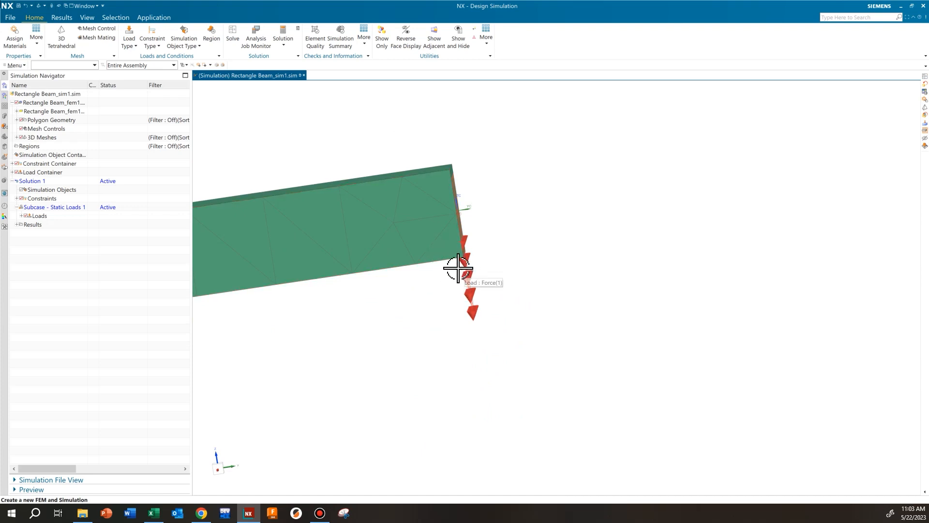
middle_click_drag(485, 265, 530, 274)
scroll(503, 274, "down", 5)
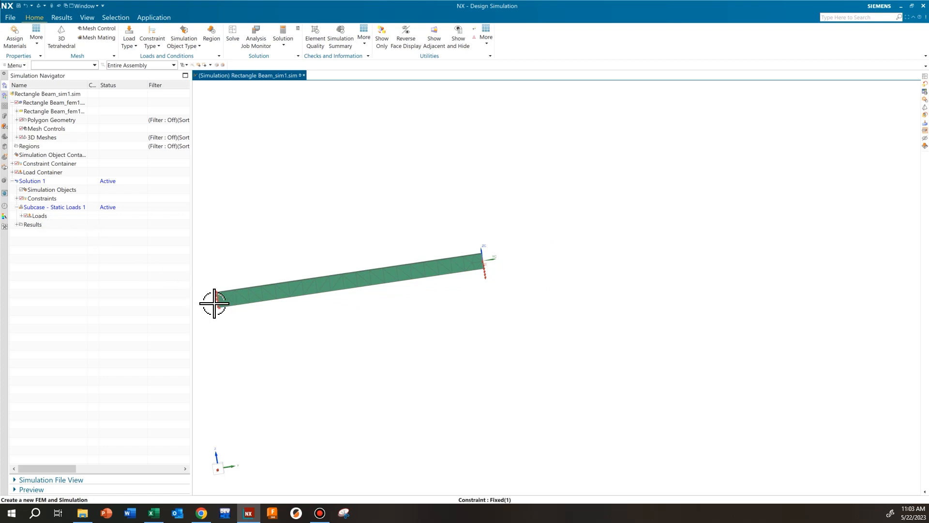
scroll(208, 301, "up", 3)
middle_click_drag(239, 311, 259, 295)
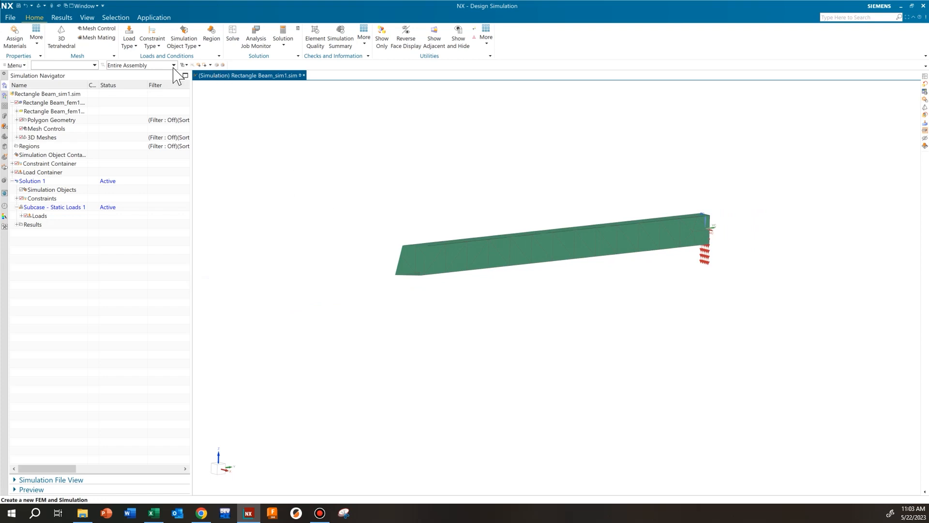
left_click(88, 17)
left_click(59, 32)
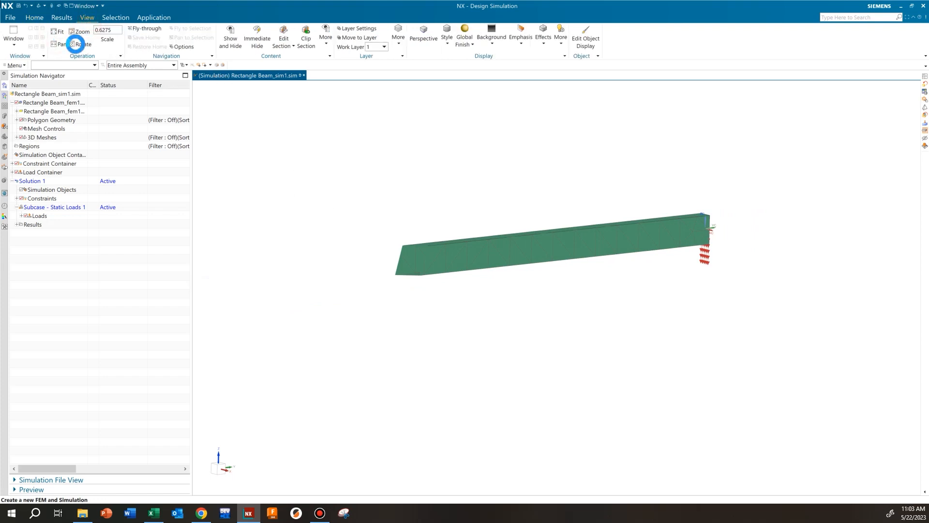
scroll(505, 274, "down", 4)
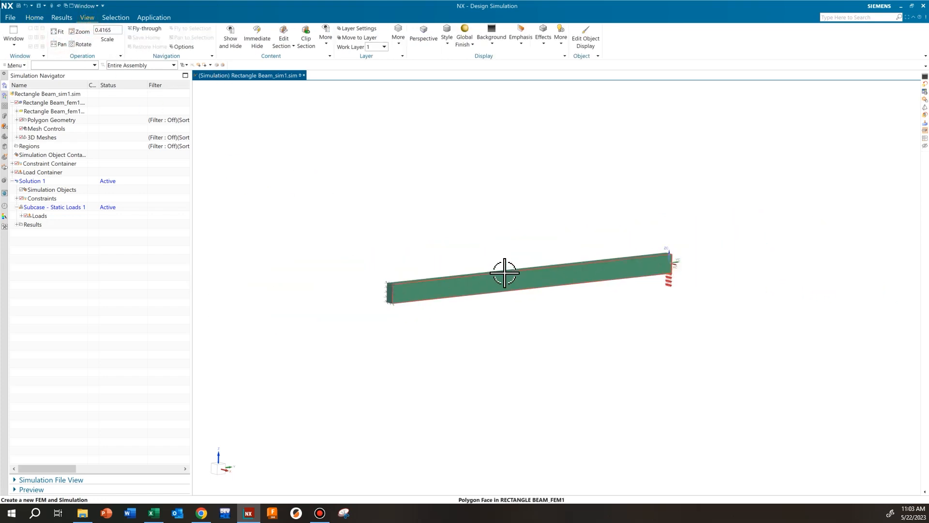
scroll(582, 294, "up", 2)
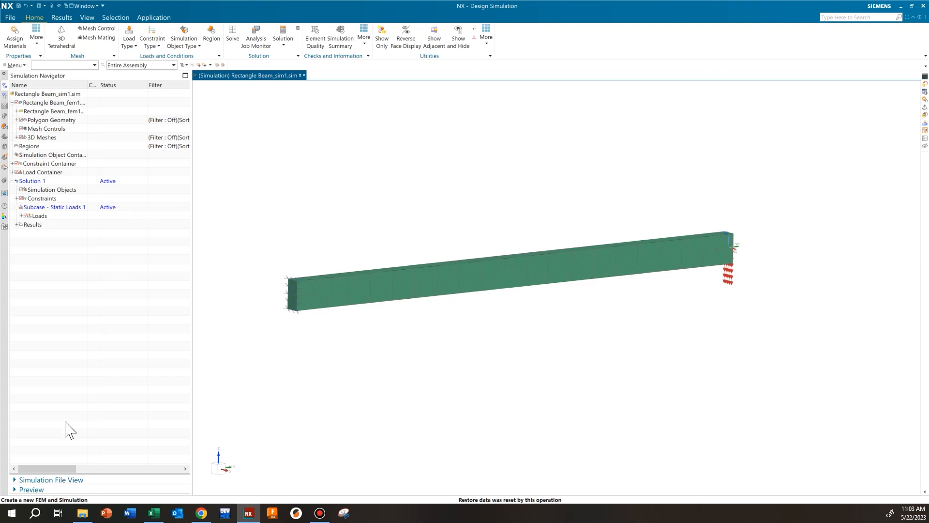
left_click(153, 513)
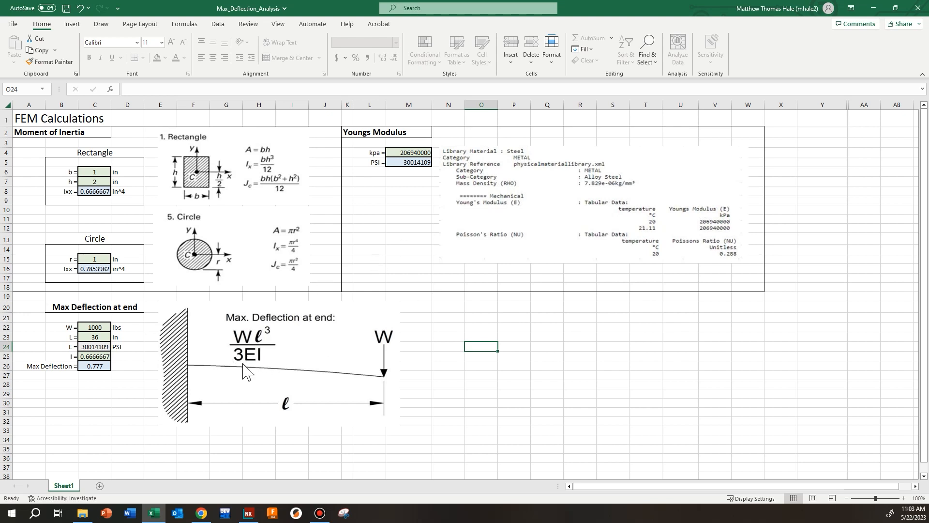
left_click(874, 8)
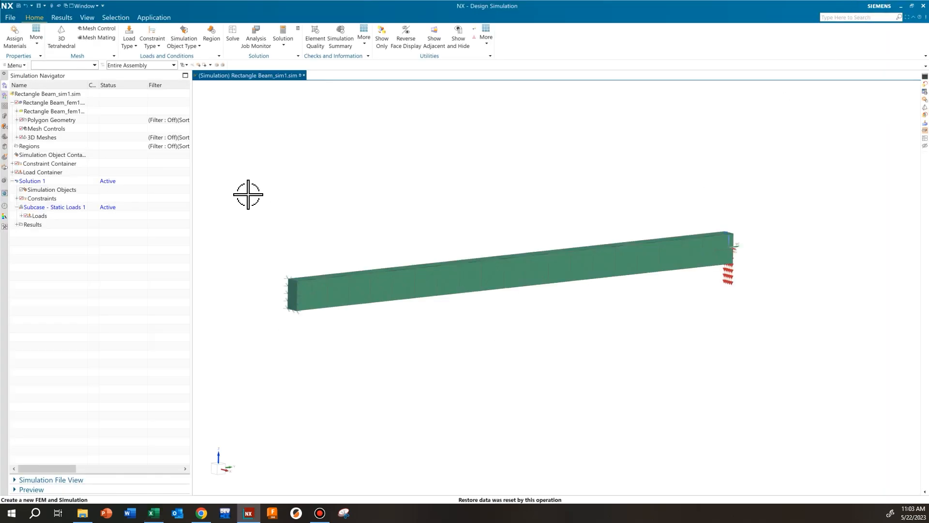
Step: Solve Solution 1 with the model setup check on, decline the message review, and close the job monitor and information report
left_click(233, 38)
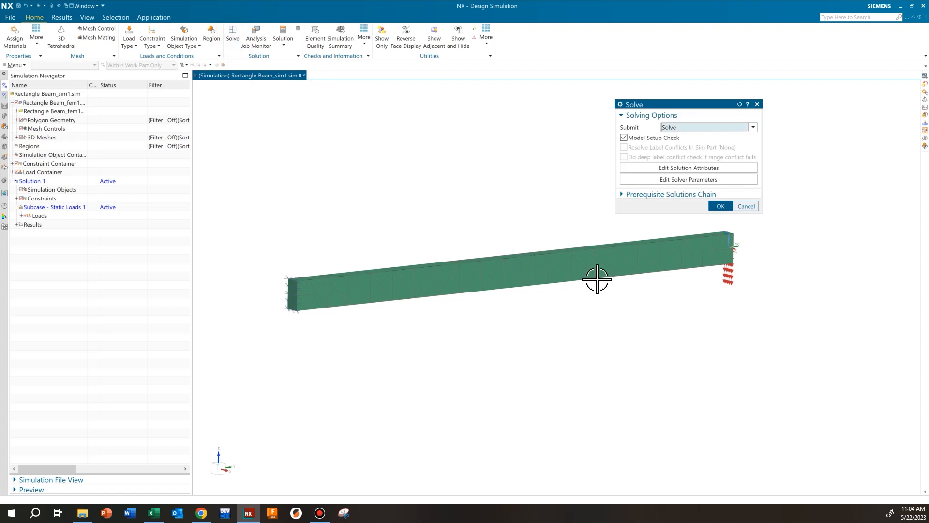
left_click(721, 206)
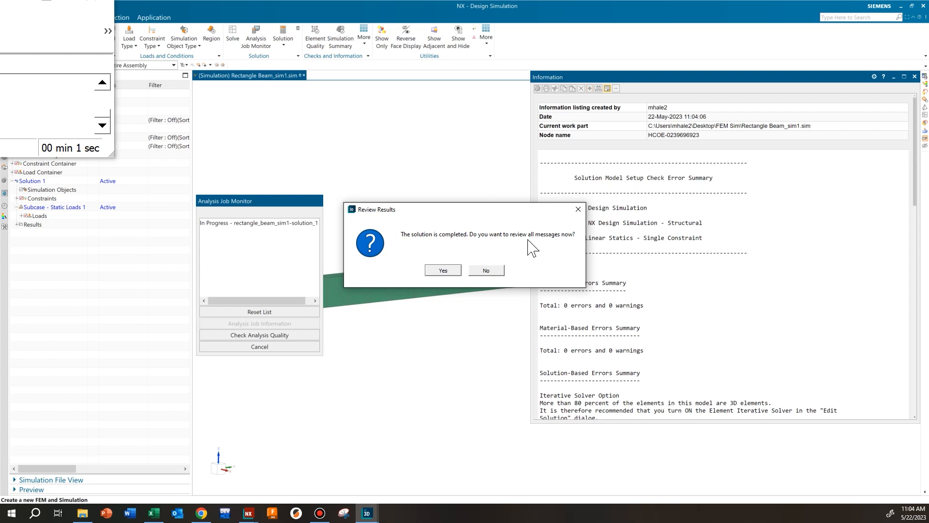
left_click(486, 270)
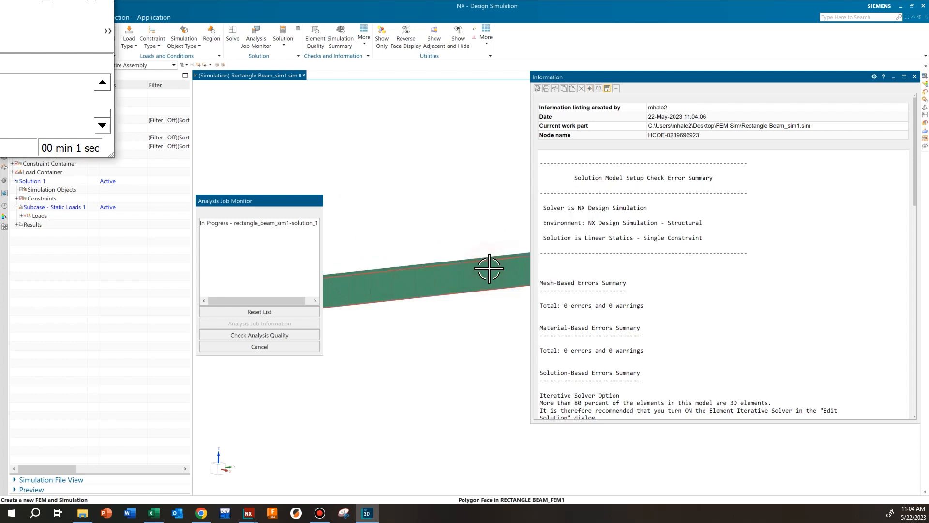
left_click(306, 346)
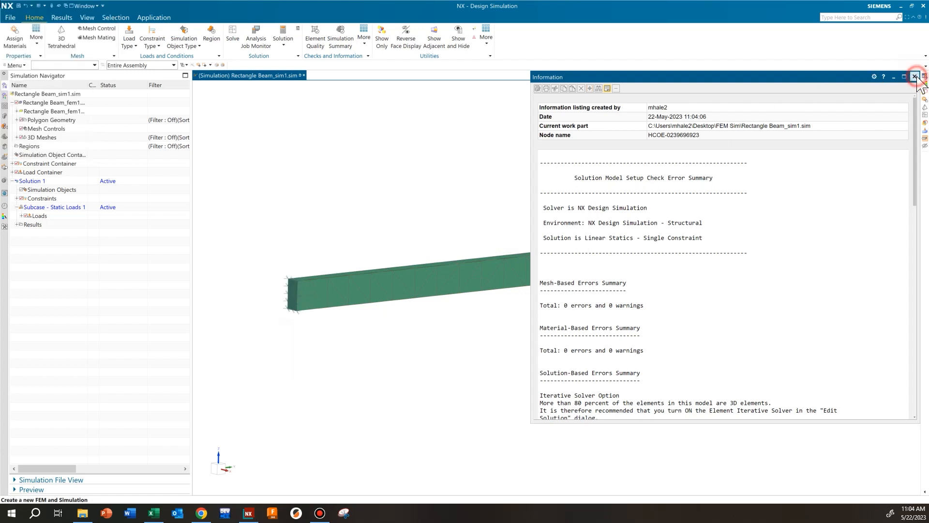
left_click(914, 77)
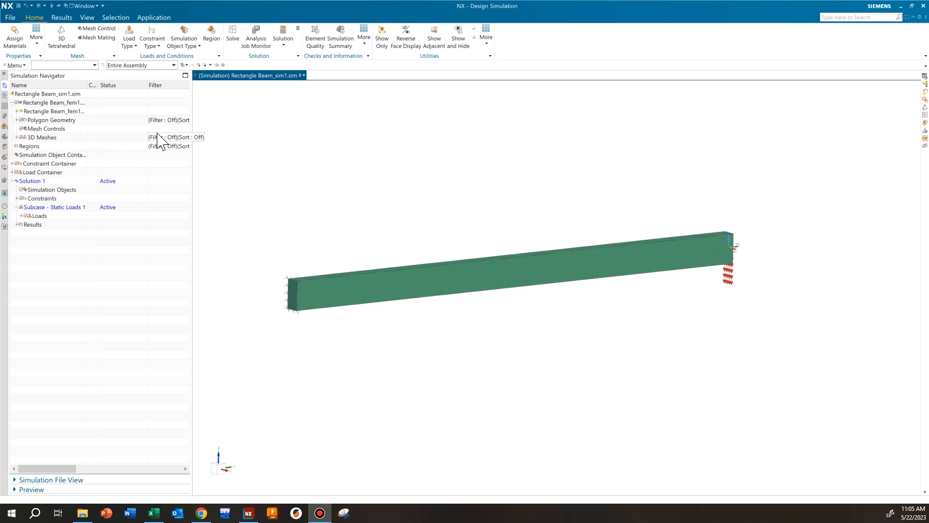
Step: Open the Solution 1 results in the post-processing view and expand the Structural result types
left_click(85, 18)
left_click(34, 17)
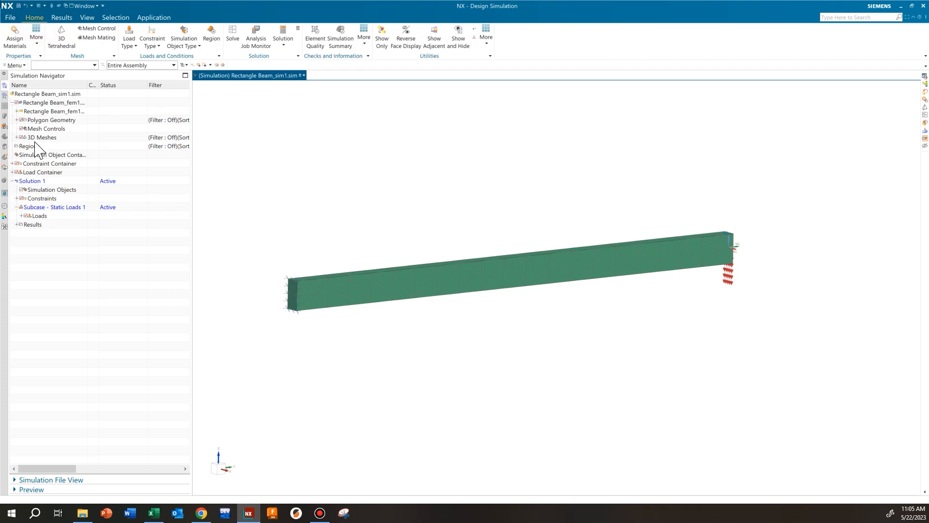
left_click(58, 19)
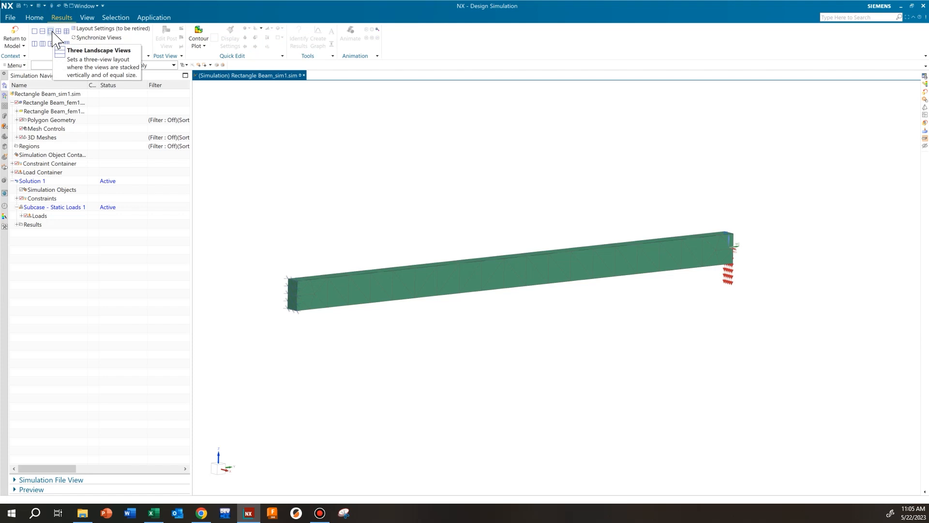
left_click(34, 18)
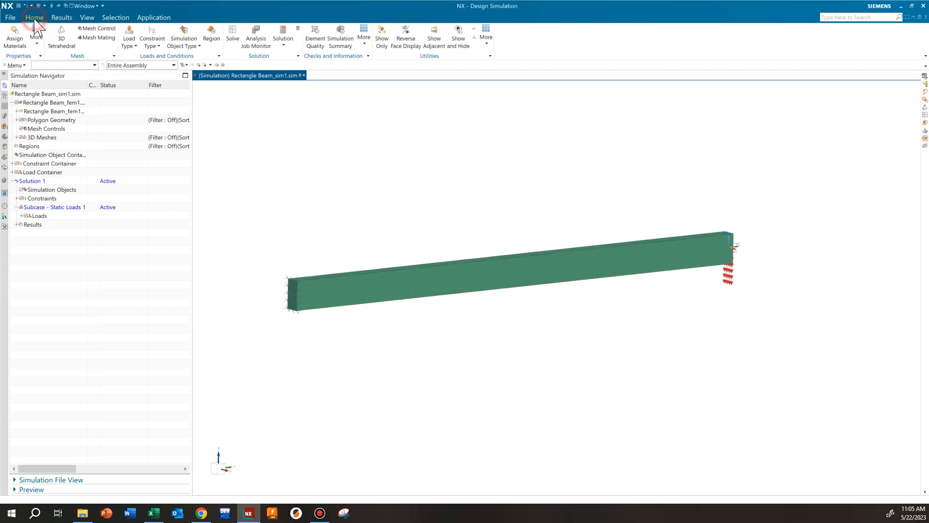
double_click(32, 225)
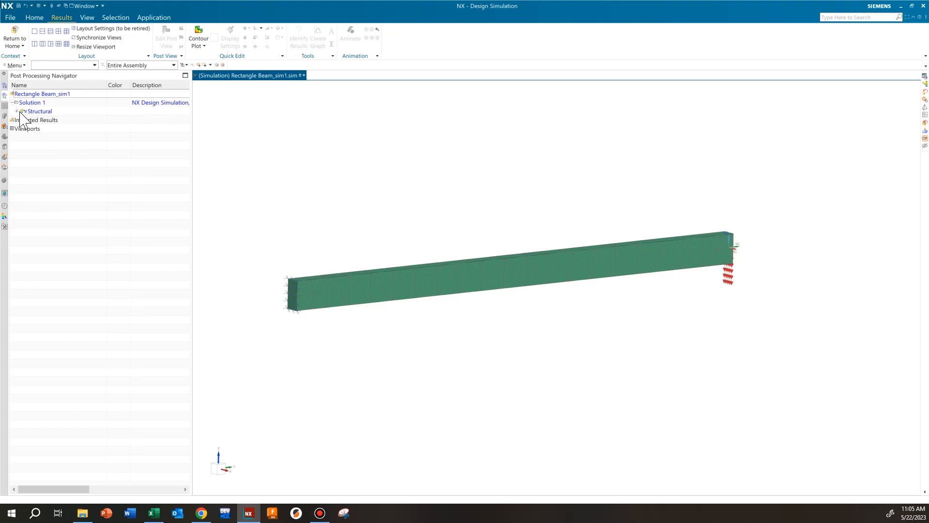
left_click(18, 112)
left_click(68, 207)
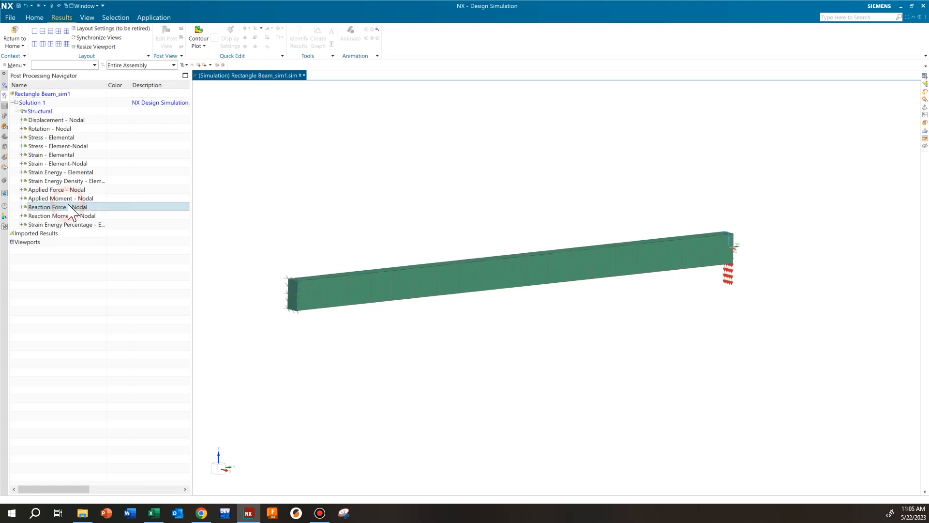
Step: Display the Displacement - Nodal contour on the deformed beam and look at it from the side
double_click(49, 128)
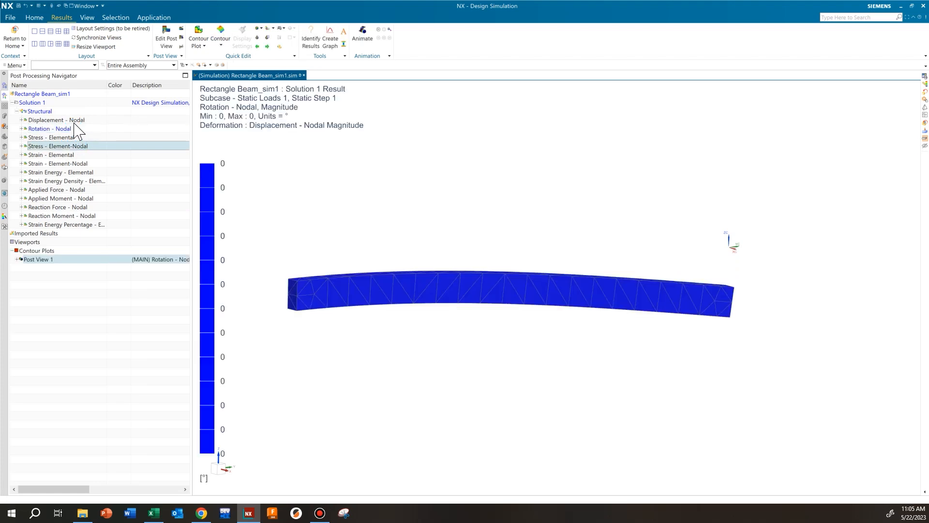
double_click(68, 120)
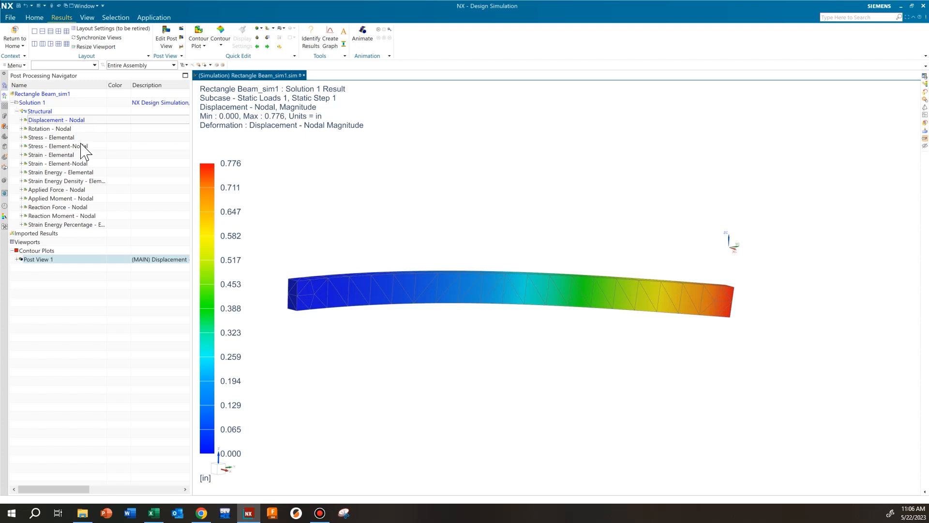
mouse_move(516, 286)
middle_mouse_down()
mouse_move(591, 305)
mouse_move(521, 280)
middle_mouse_up()
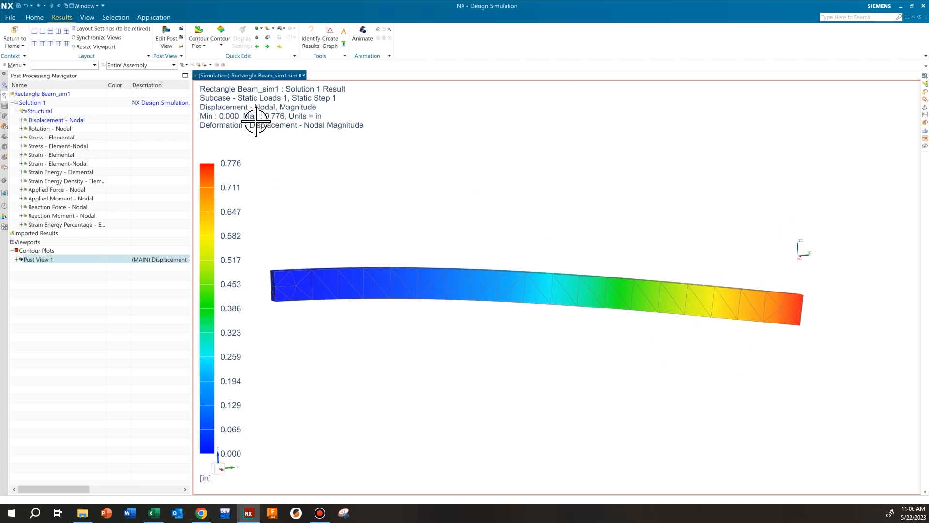
left_click(47, 121)
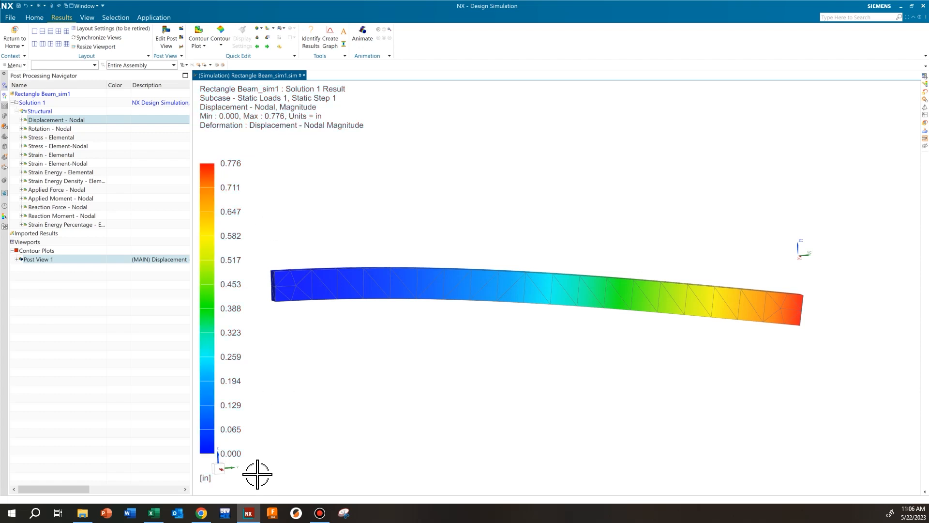
Step: Compare the simulated maximum displacement with the Max Deflection value in the Excel workbook, and return to NX
left_click(154, 512)
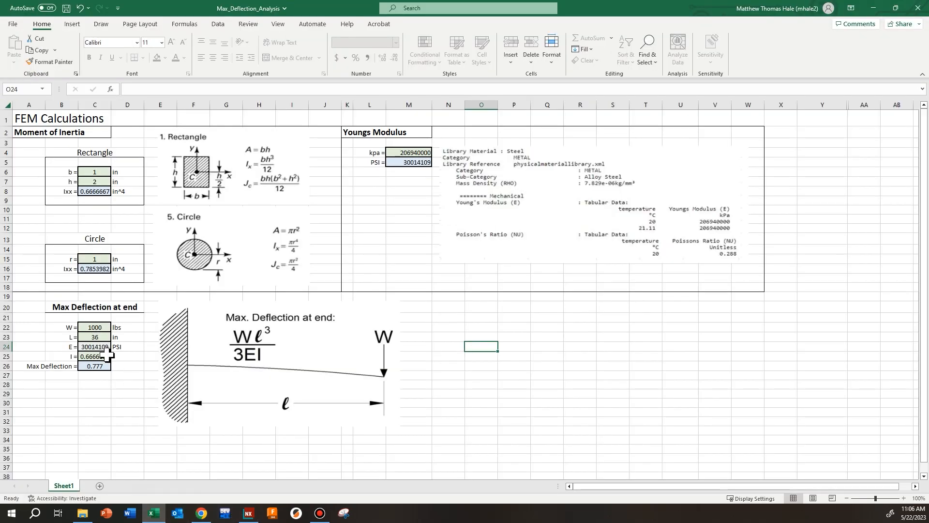
left_click(97, 366)
left_click(112, 403)
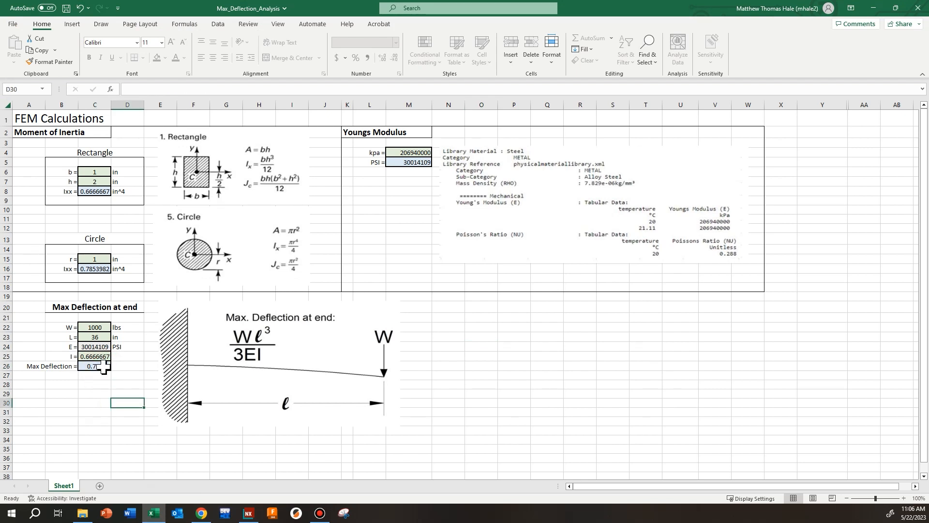
left_click(109, 446)
left_click(248, 513)
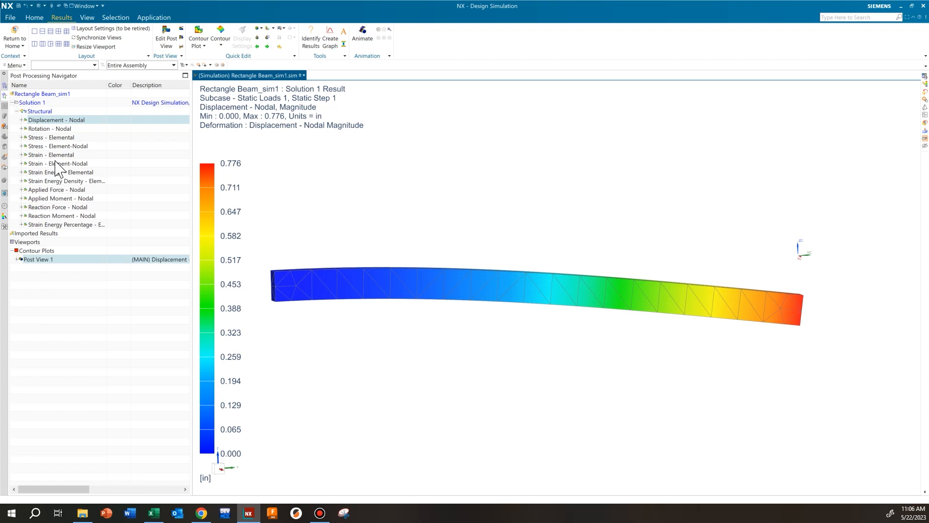
Step: Examine the Stress - Element-Nodal contour around the beam's fixed end, and view the Strain - Elemental contour for comparison
double_click(60, 146)
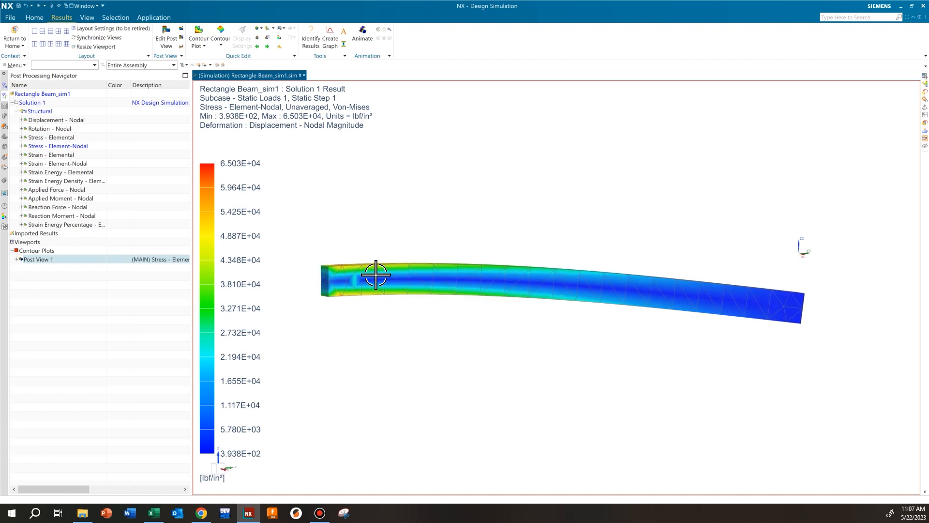
scroll(303, 276, "up", 3)
scroll(300, 272, "up", 4)
scroll(409, 271, "down", 2)
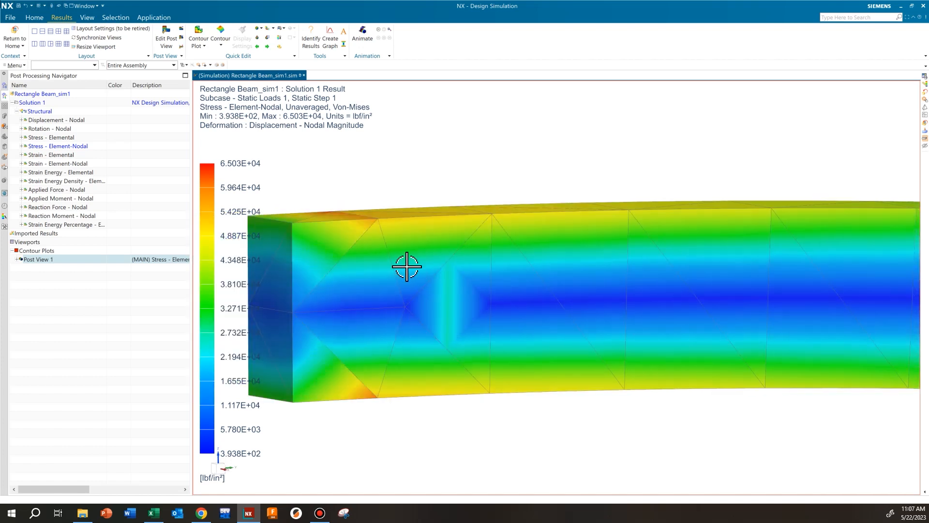
scroll(377, 244, "down", 3)
scroll(376, 237, "down", 3)
middle_click_drag(619, 304, 544, 299)
scroll(543, 298, "down", 3)
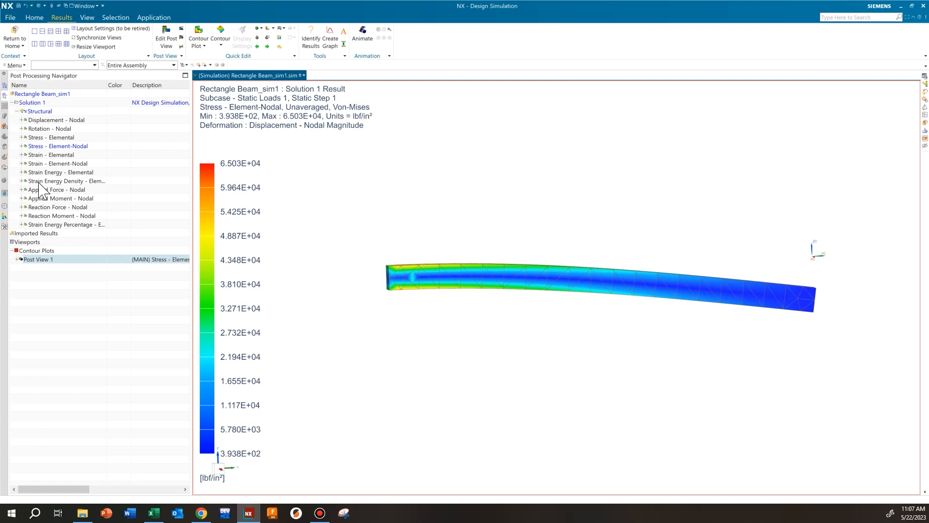
double_click(46, 155)
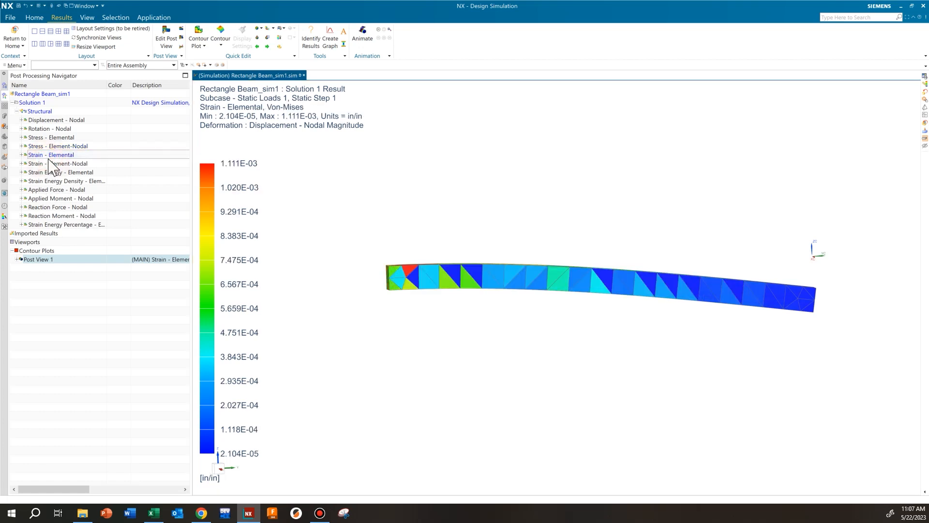
double_click(56, 146)
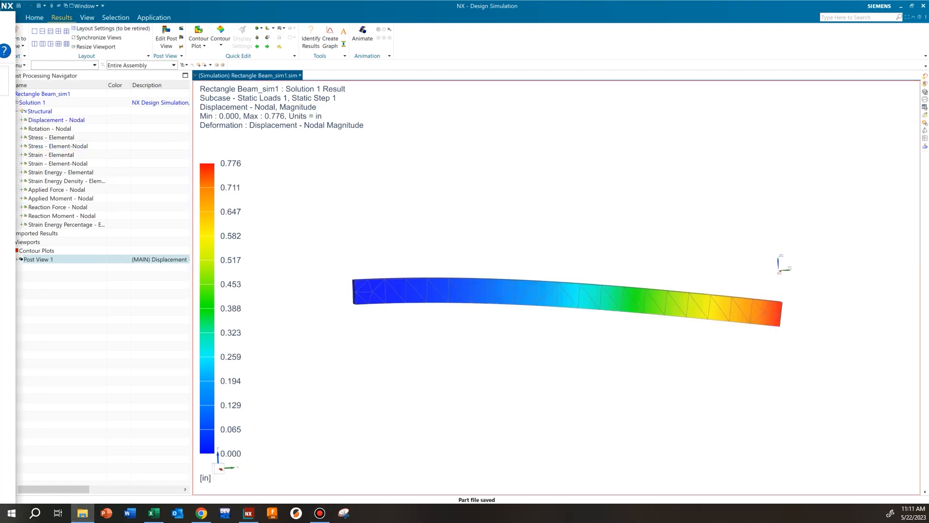
Step: Bring the FEM Sim folder into view in File Explorer and review the saved Rectangle Beam_fem1_i and Rectangle Beam part files
left_click_drag(133, 0, 434, 48)
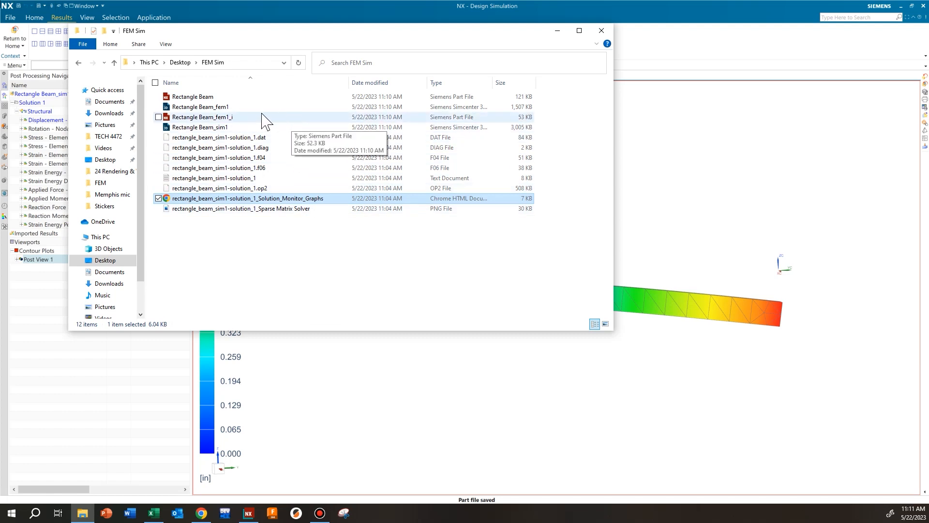
left_click(243, 118)
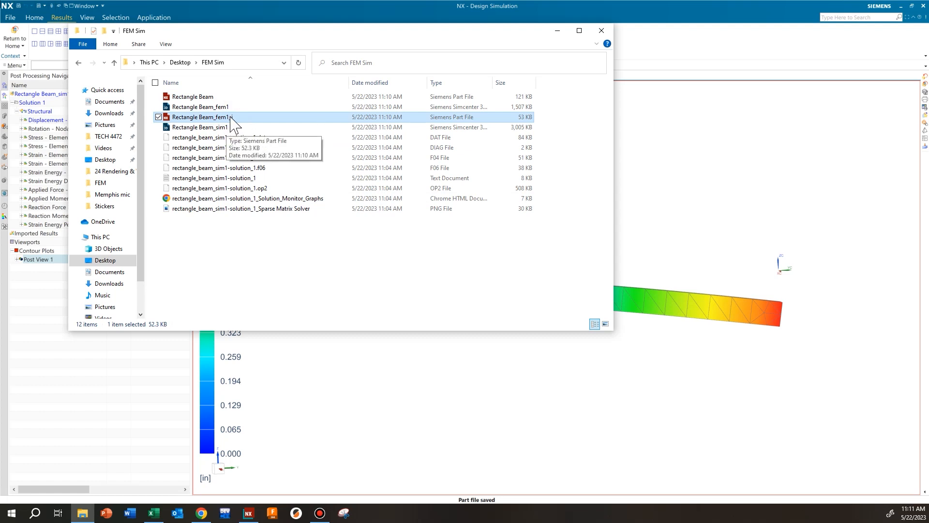
left_click(224, 98)
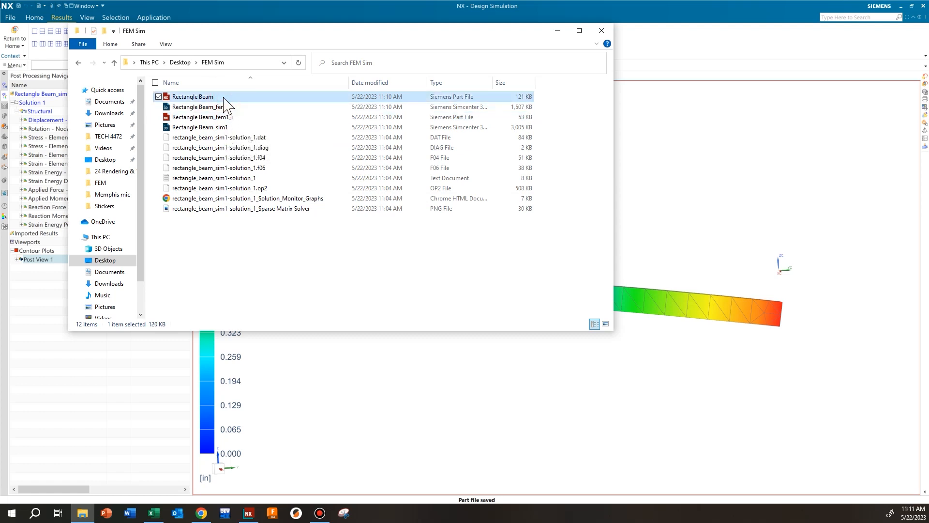